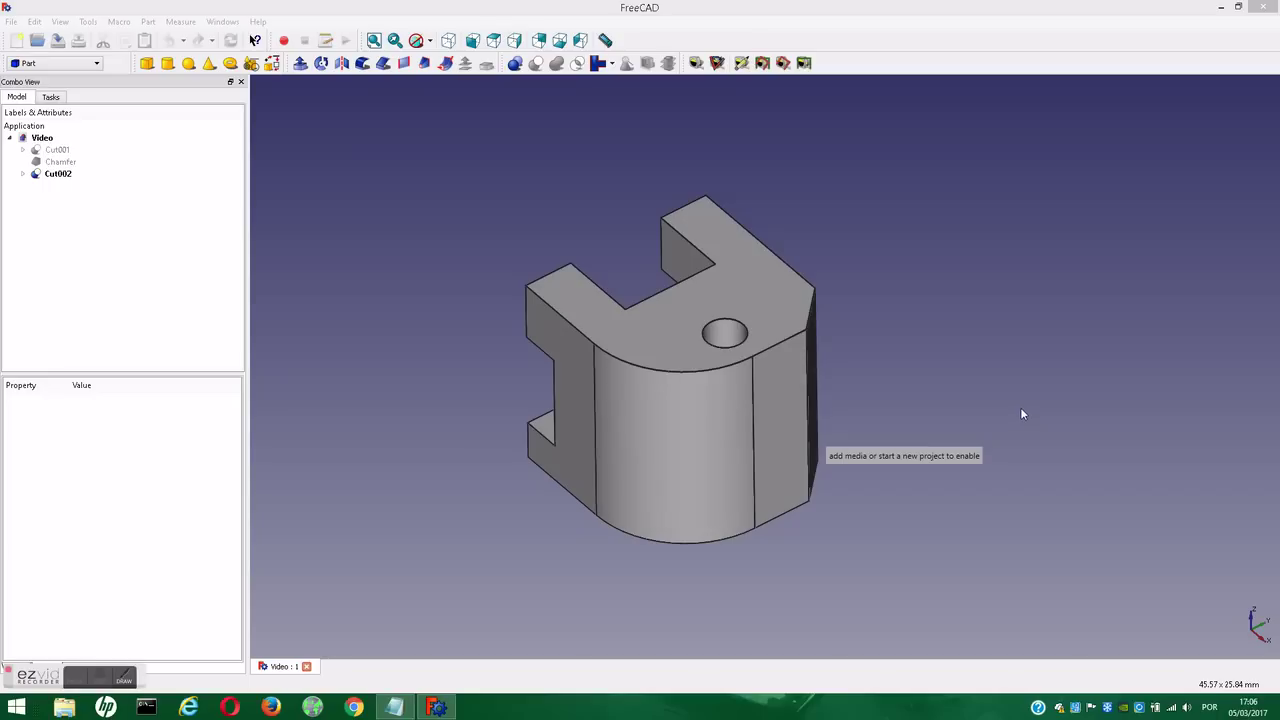
Orbit the part, snap to the isometric view, and switch to the Drawing workbench.
{"action": "mouse_move", "coordinate": [969, 357]}
{"action": "middle_mouse_down"}
{"action": "mouse_move", "coordinate": [770, 522]}
{"action": "mouse_move", "coordinate": [586, 300]}
{"action": "mouse_move", "coordinate": [966, 289]}
{"action": "middle_mouse_up"}
{"action": "left_click", "coordinate": [458, 40]}
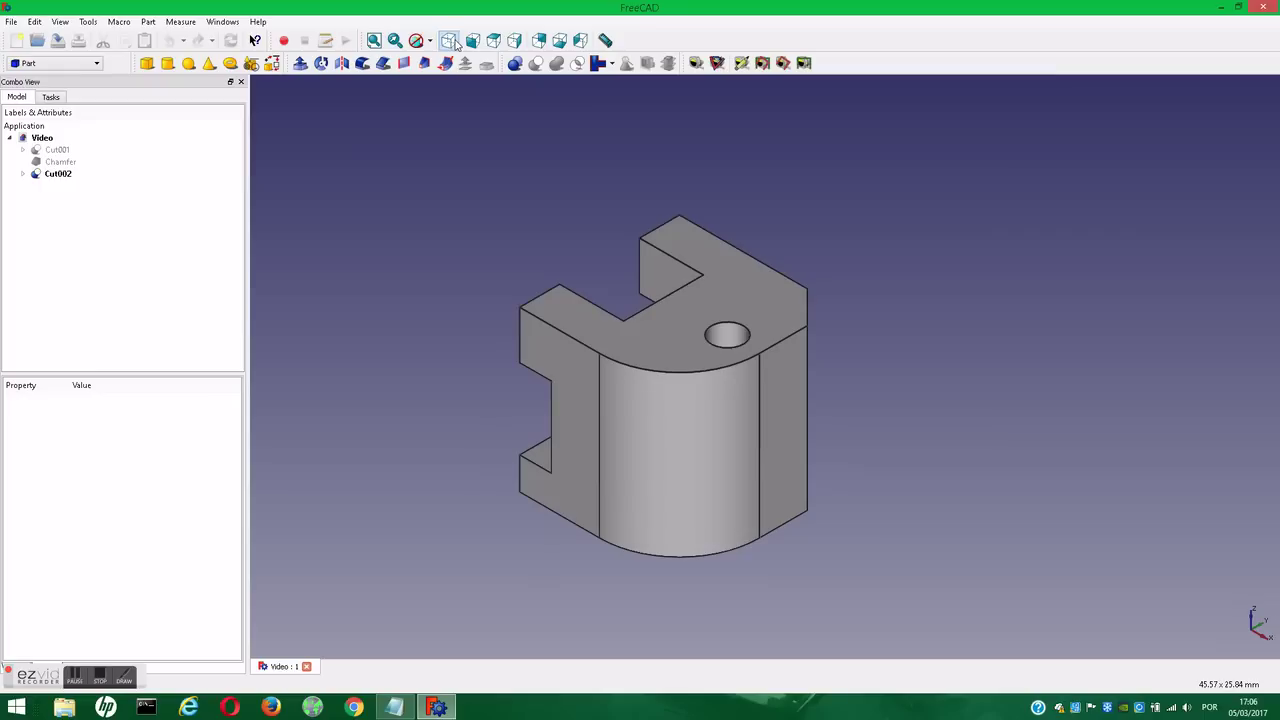
{"action": "left_click", "coordinate": [96, 64]}
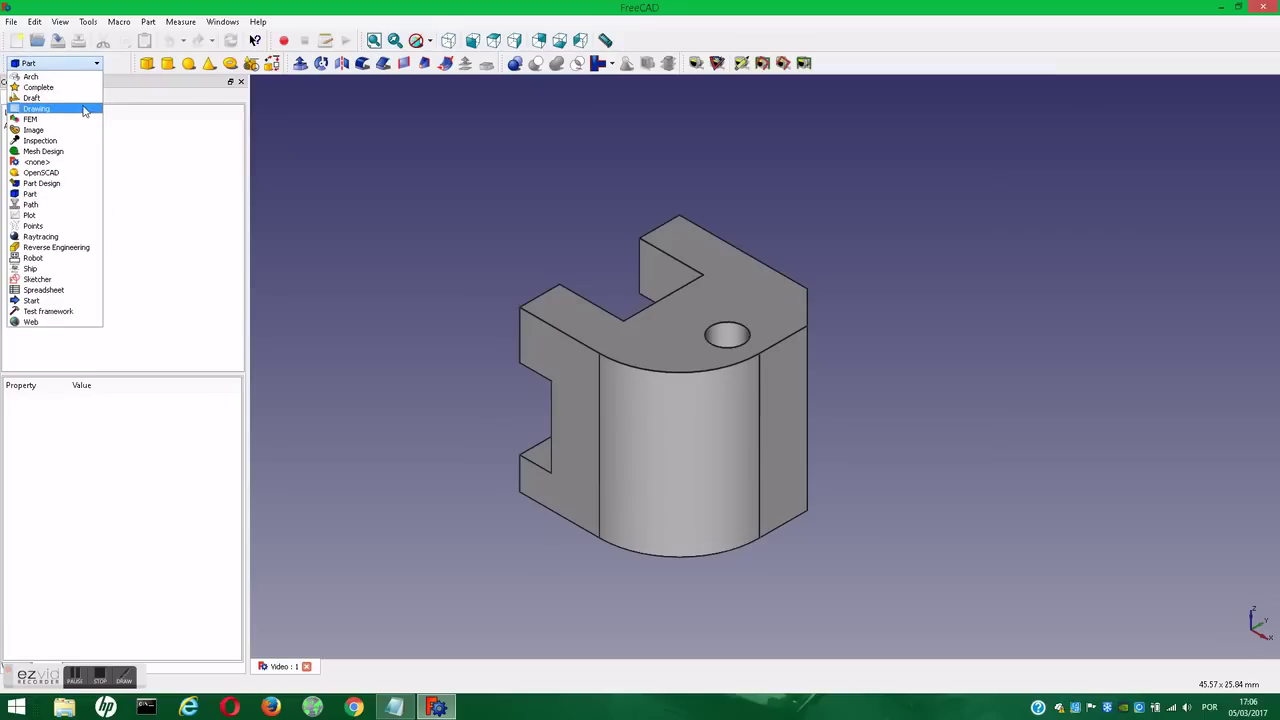
{"action": "left_click", "coordinate": [36, 108]}
Add a new A3 drawing page and select the Cut002 part for projection.
{"action": "left_click", "coordinate": [169, 64]}
{"action": "left_click", "coordinate": [64, 174]}
{"action": "left_click", "coordinate": [218, 63]}
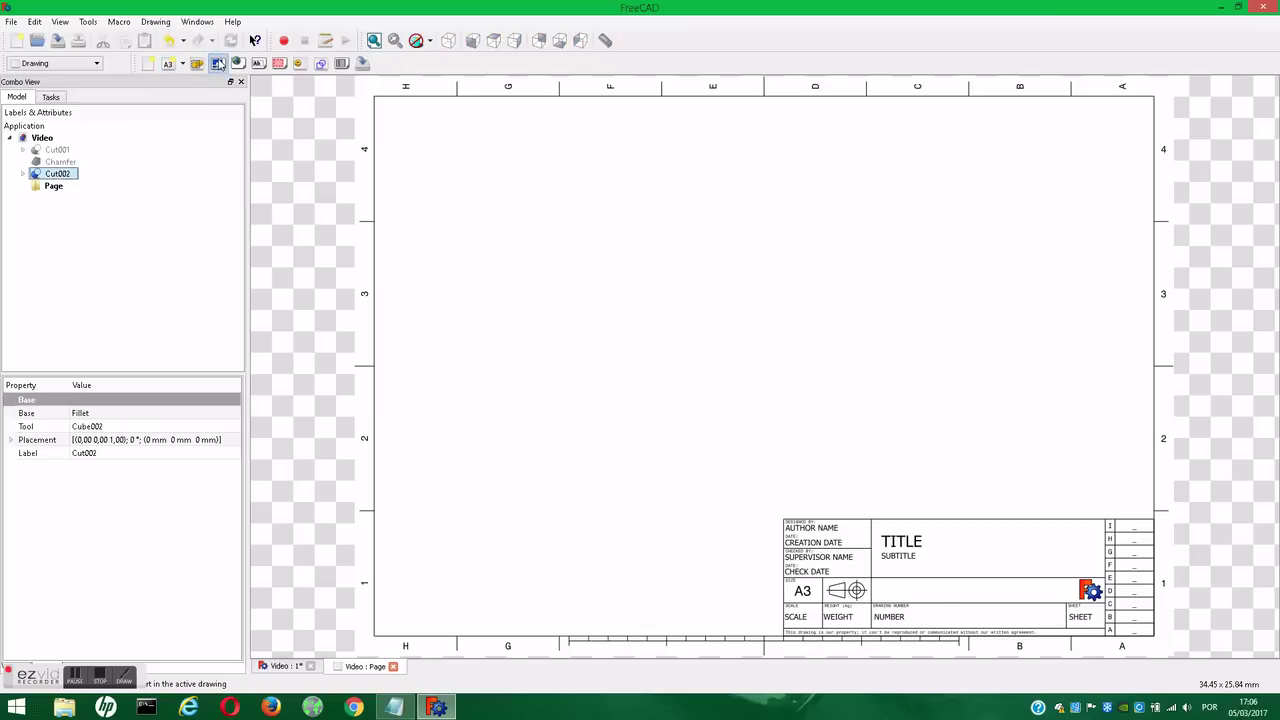
Project Cut002 into four orthographic views on the A3 page, leaving out the right view.
{"action": "left_click", "coordinate": [176, 256]}
{"action": "left_click", "coordinate": [207, 257]}
{"action": "left_click", "coordinate": [146, 269]}
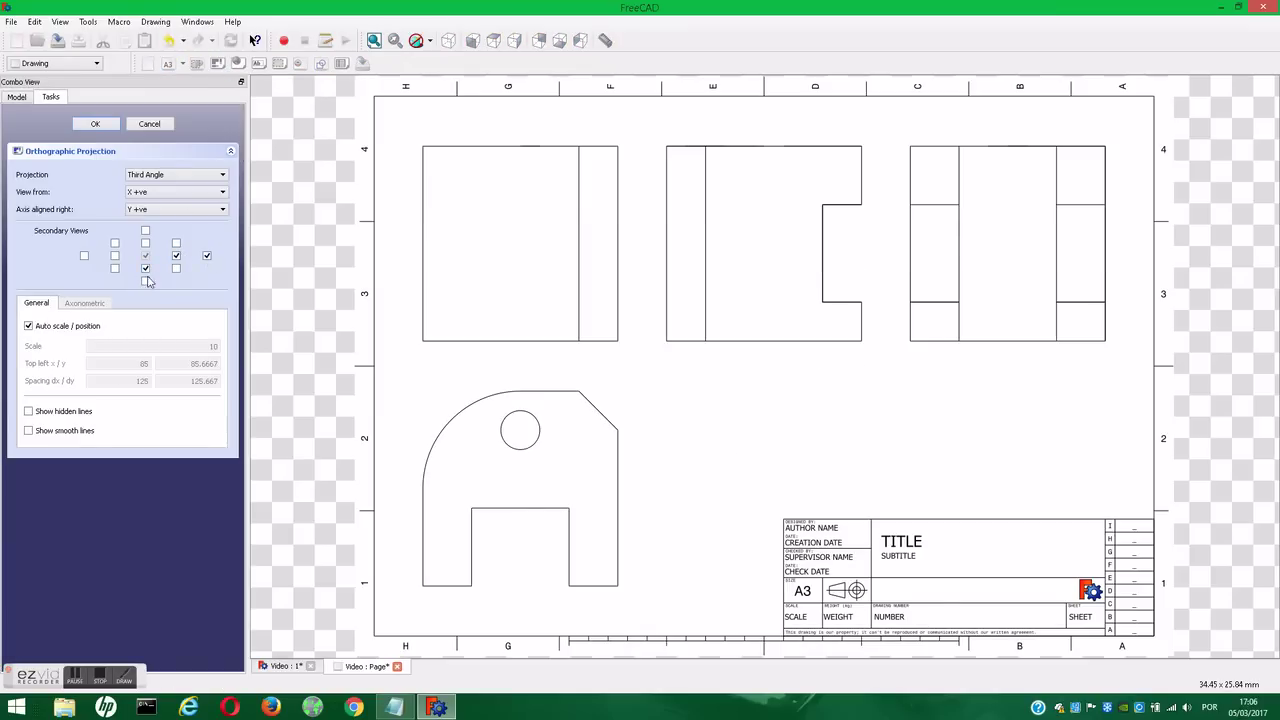
{"action": "left_click", "coordinate": [146, 283]}
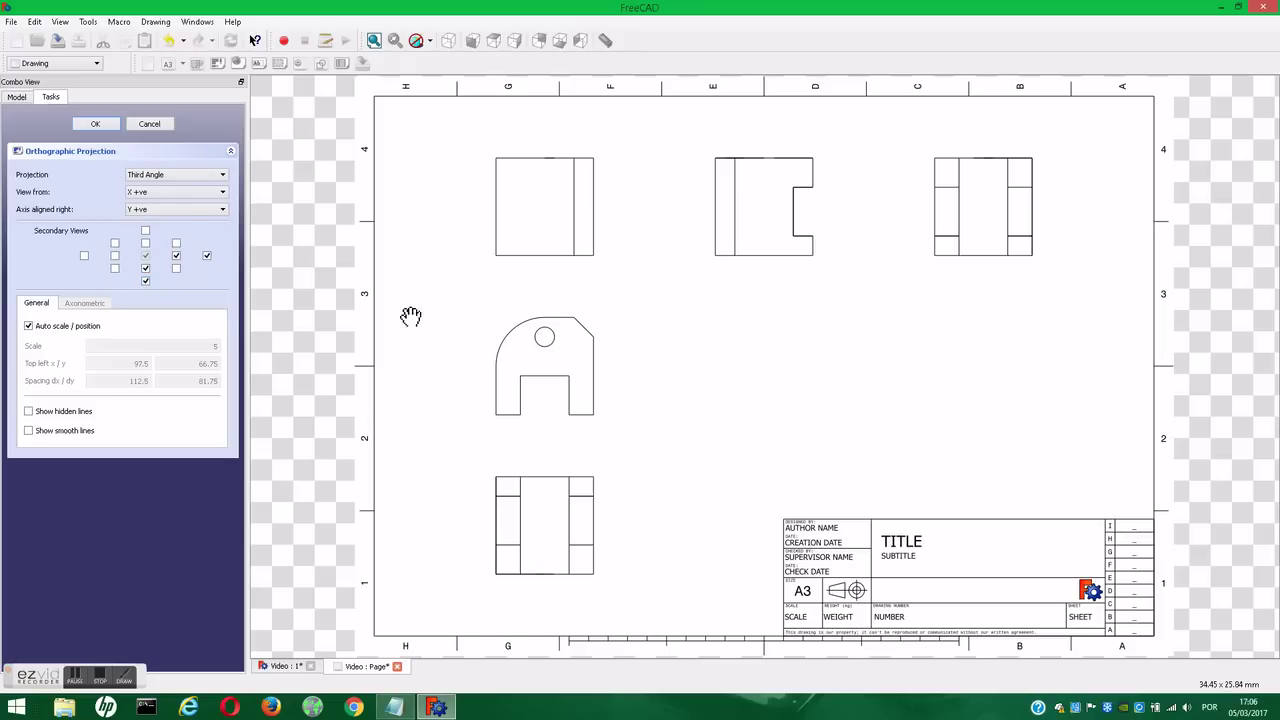
{"action": "left_click", "coordinate": [207, 256]}
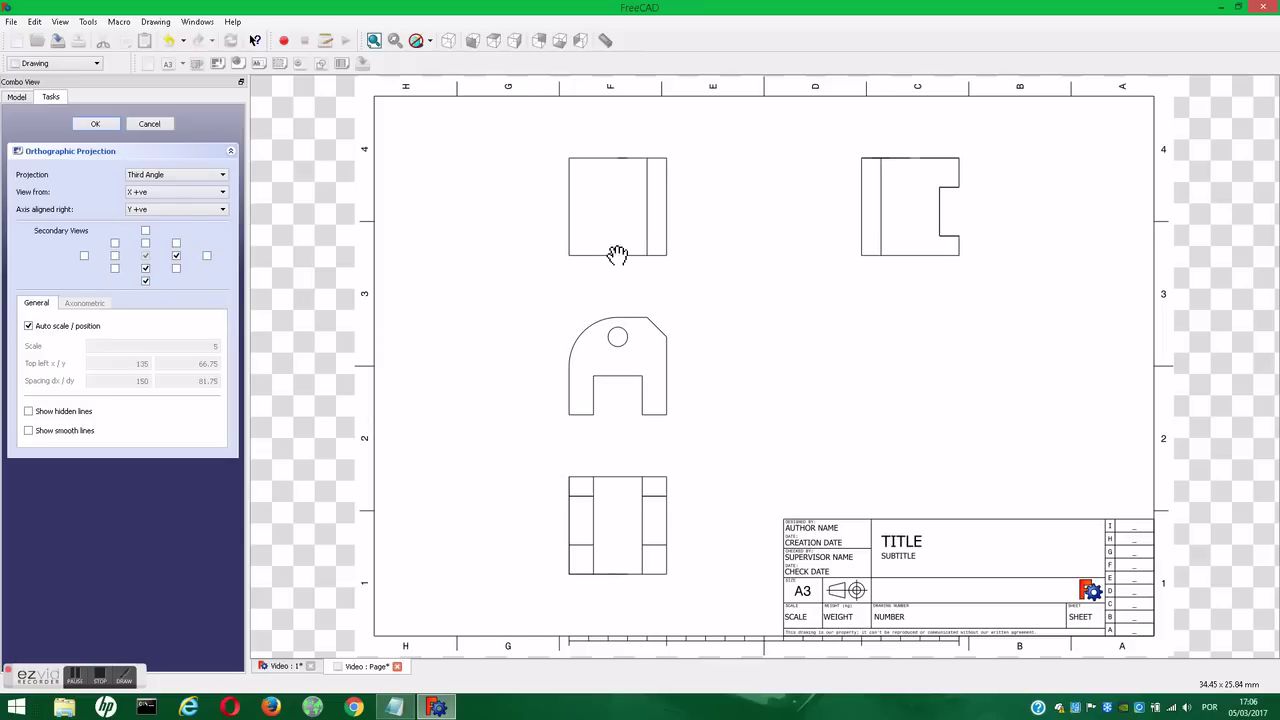
{"action": "left_click", "coordinate": [97, 125]}
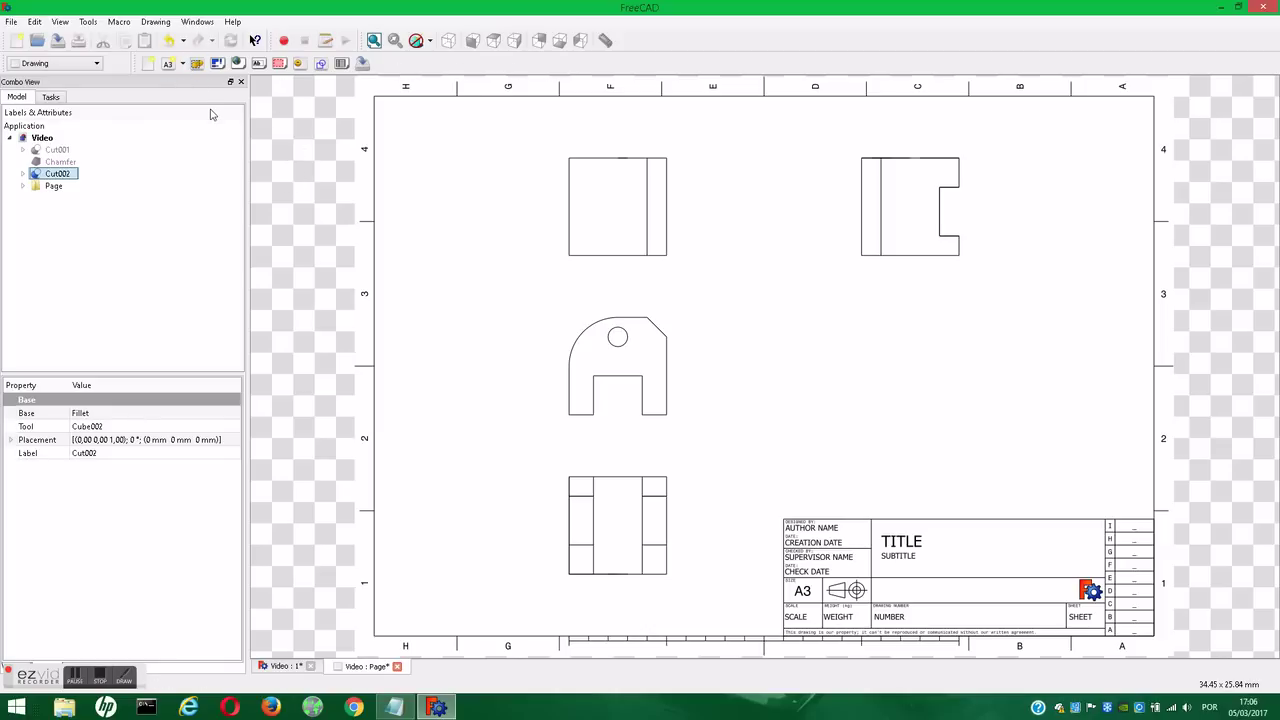
{"action": "left_click", "coordinate": [394, 707]}
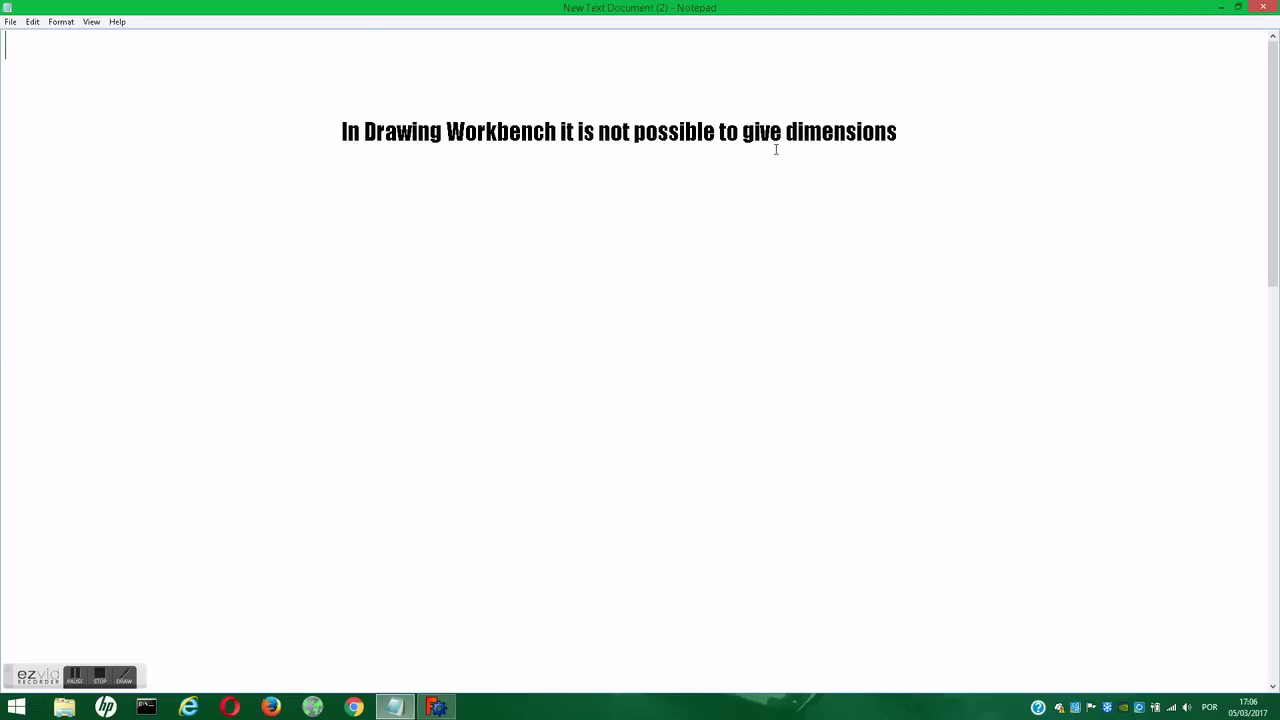
Scroll the Notepad note down to the lines about the missing Drawing Dimension Workbench.
{"action": "left_click_drag", "start_coordinate": [1276, 133], "coordinate": [1240, 404]}
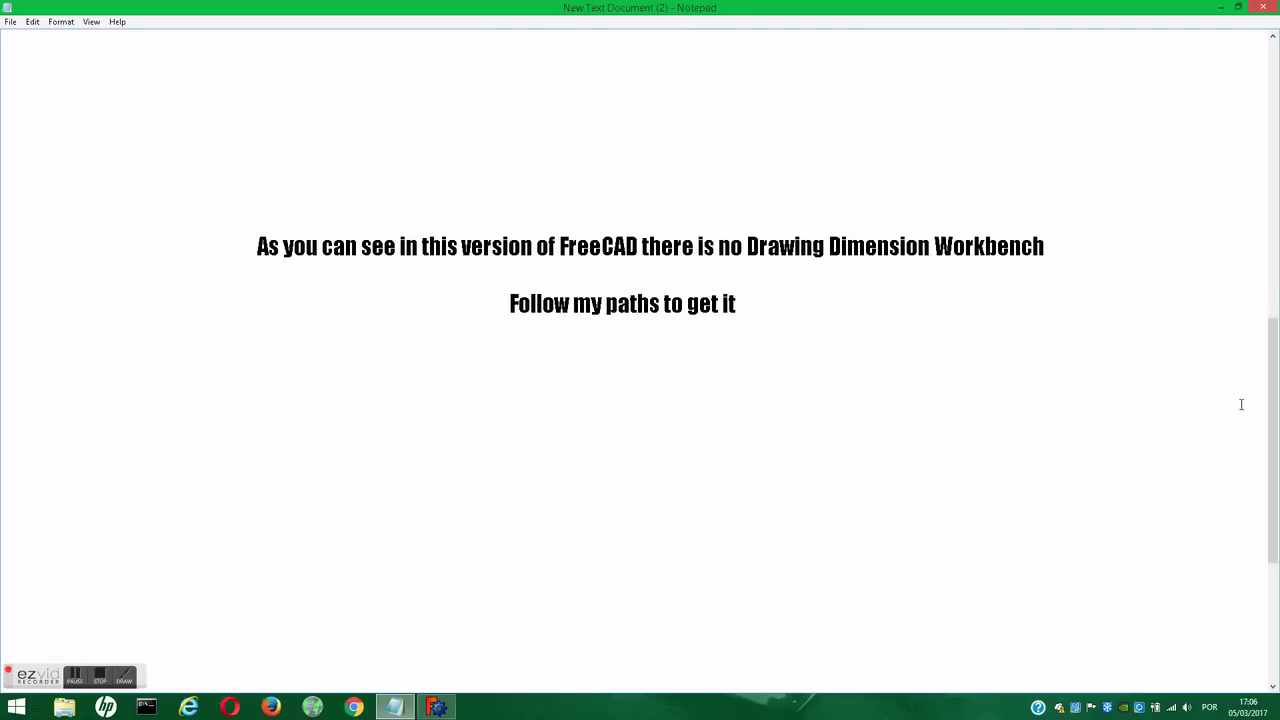
Confirm FreeCAD version 0.16 in About FreeCAD, then launch the FreeCAD website.
{"action": "left_click", "coordinate": [436, 707]}
{"action": "left_click", "coordinate": [232, 22]}
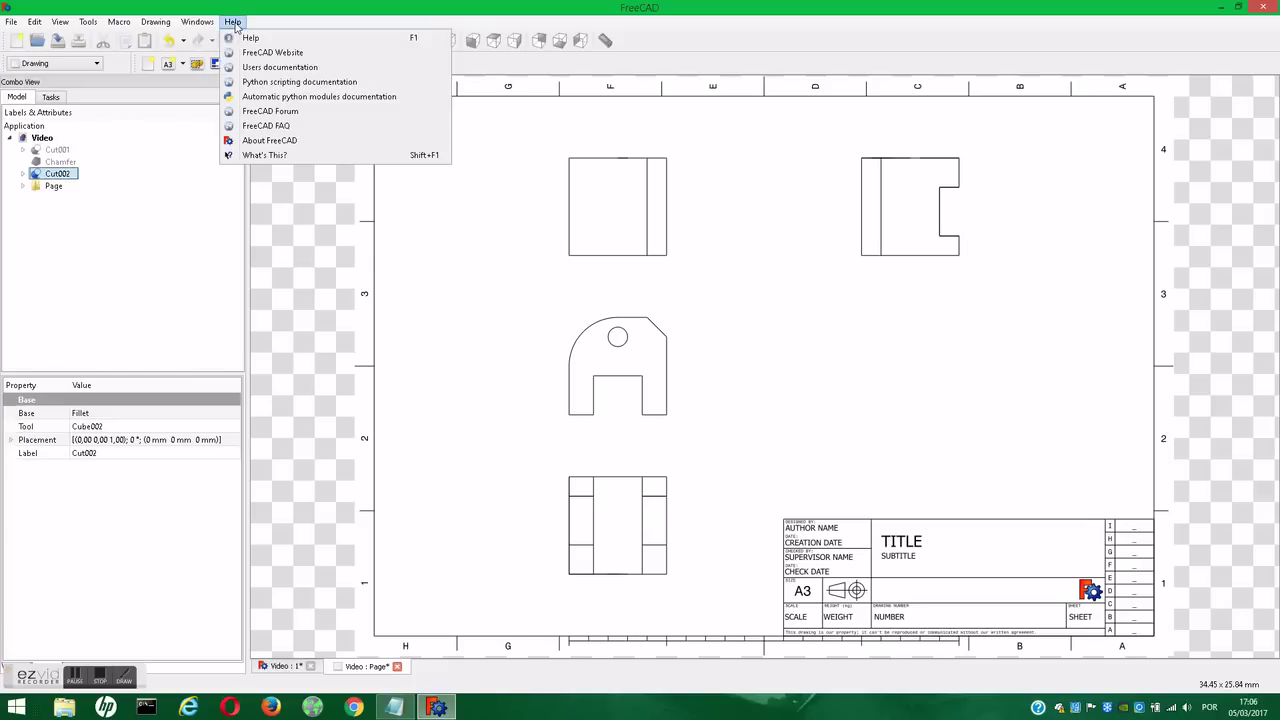
{"action": "left_click", "coordinate": [262, 140]}
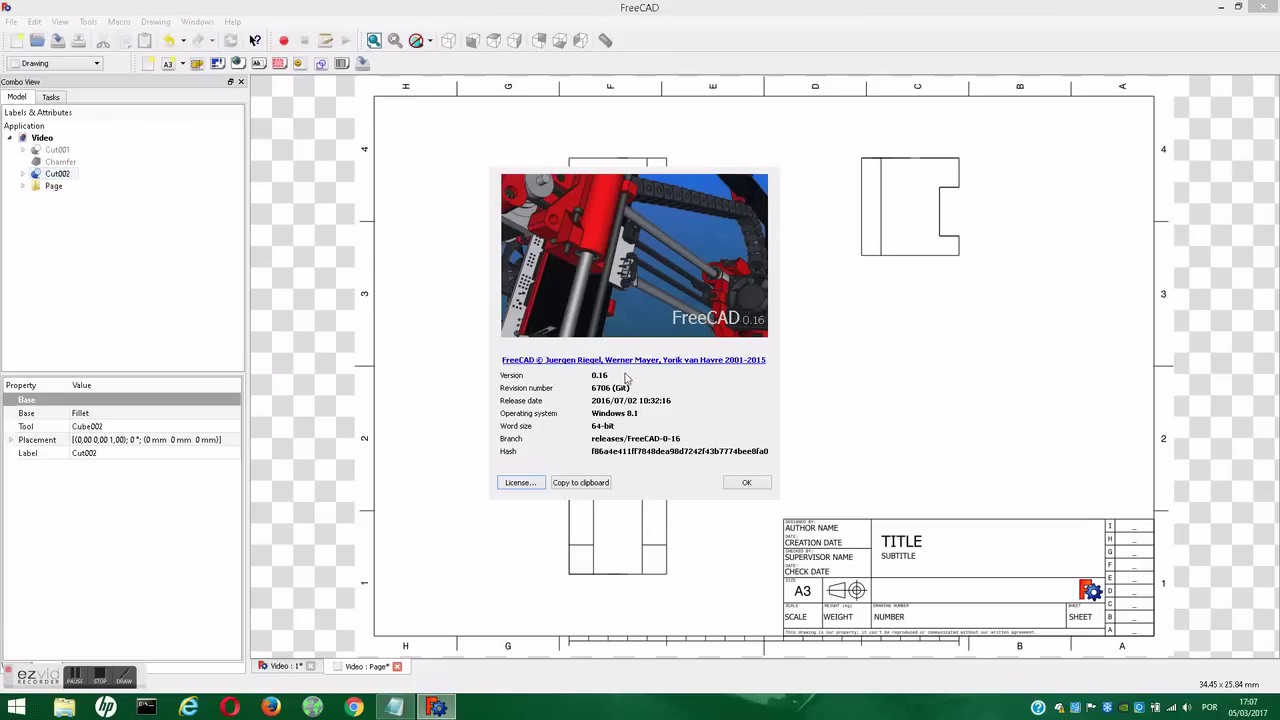
{"action": "left_click", "coordinate": [745, 484]}
{"action": "left_click", "coordinate": [232, 22]}
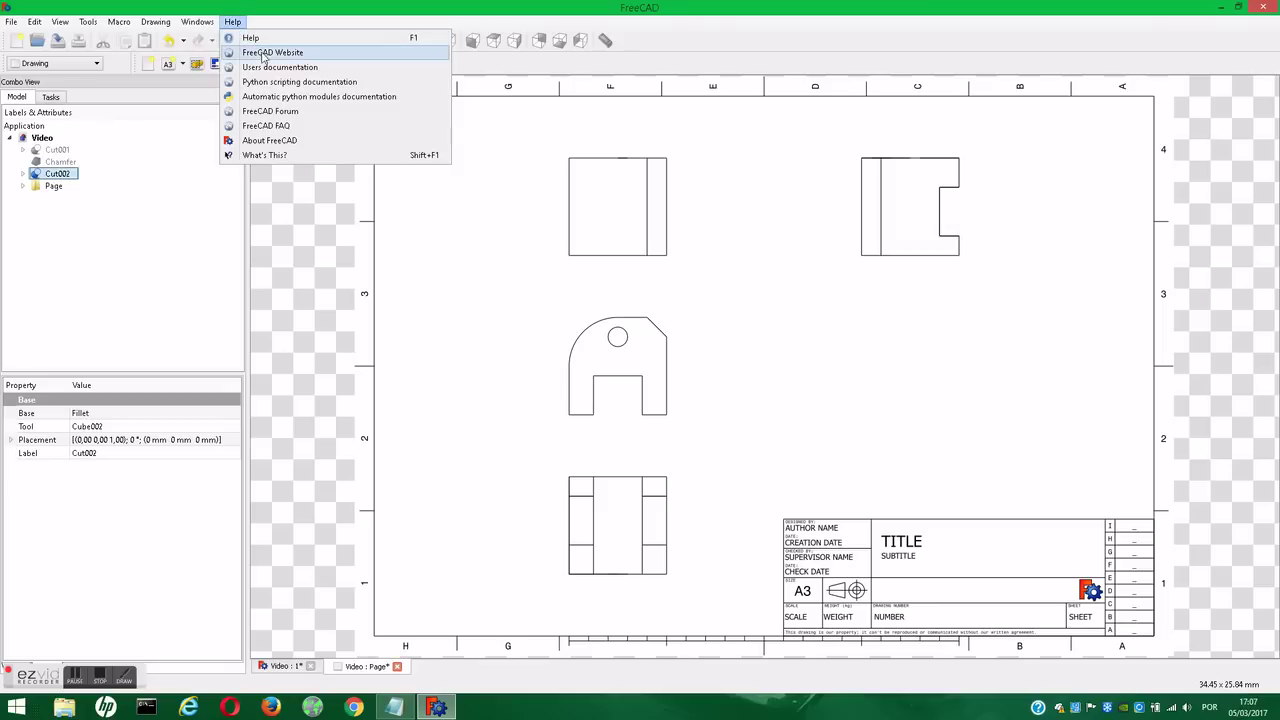
{"action": "left_click", "coordinate": [303, 54]}
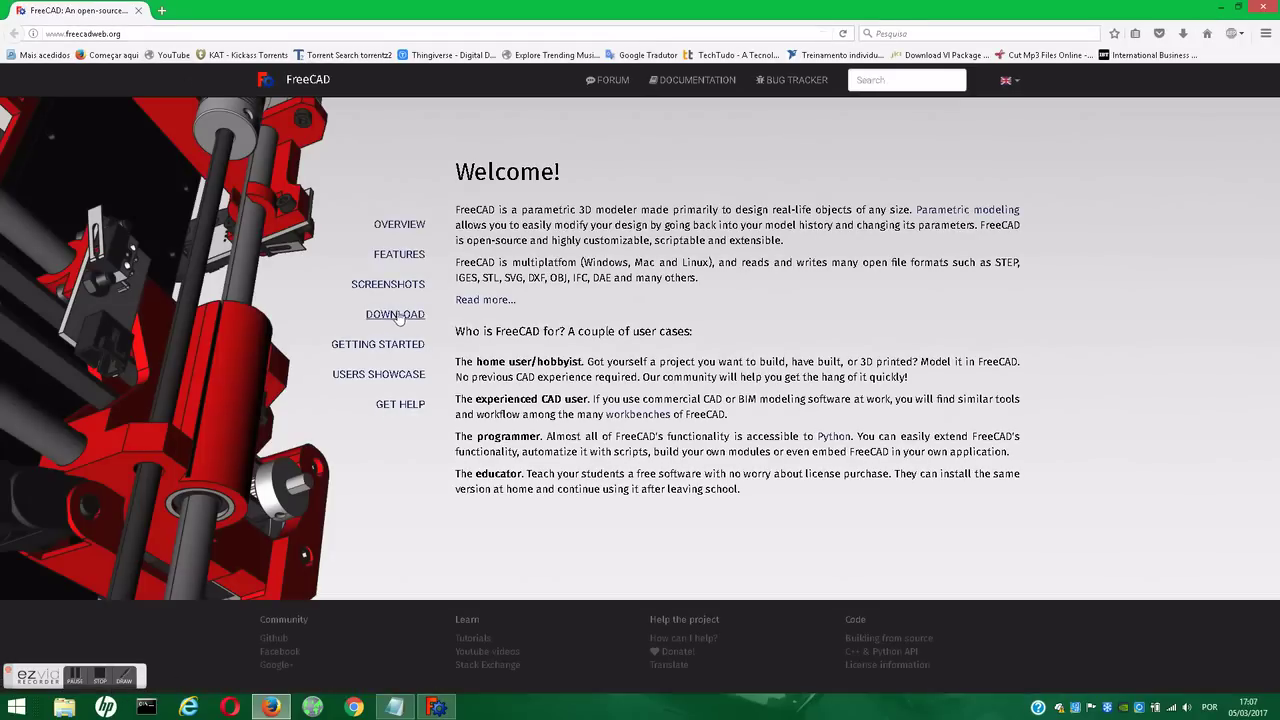
Follow the Download page's additional modules section to the Drawing Dimension Workbench GitHub page.
{"action": "left_click", "coordinate": [396, 316]}
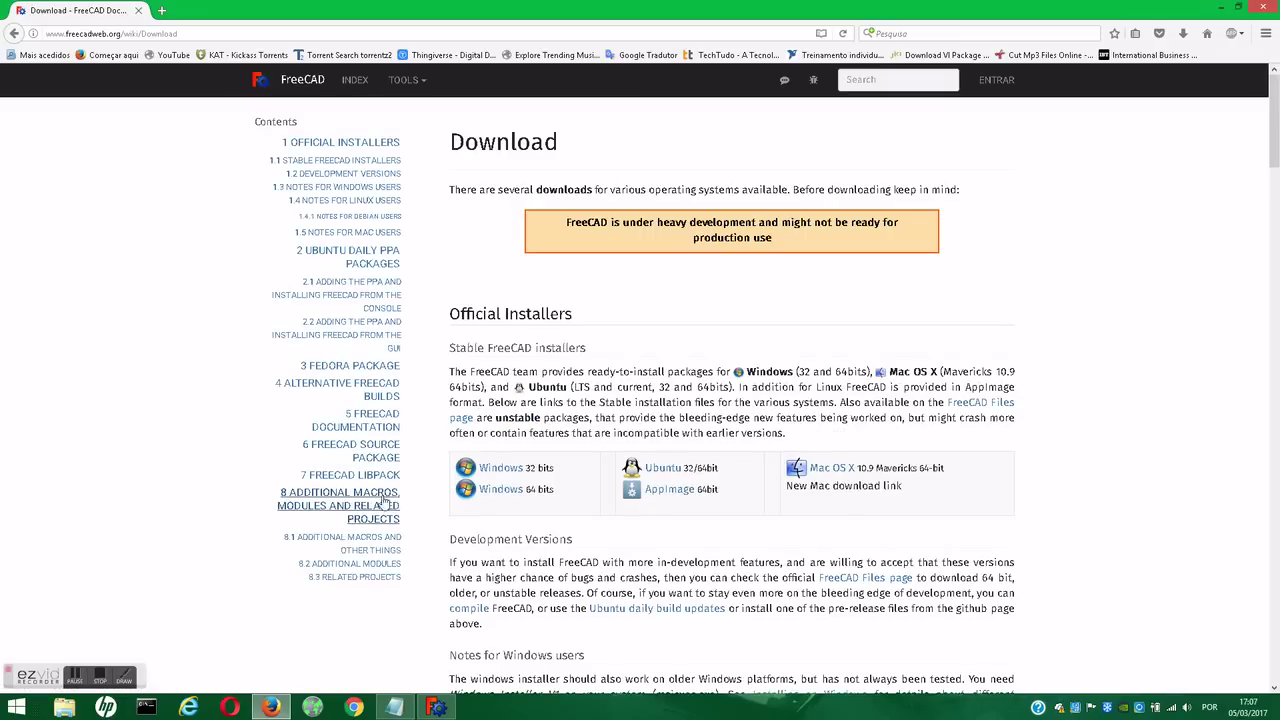
{"action": "left_click", "coordinate": [380, 503]}
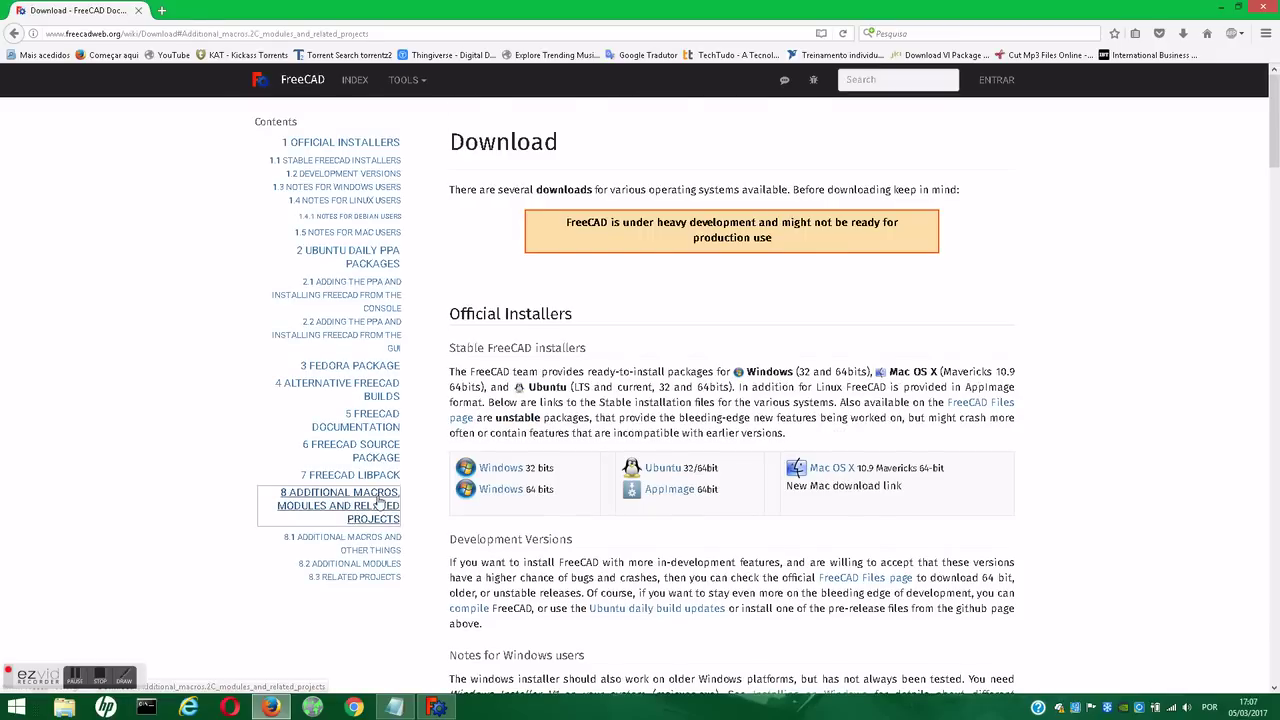
{"action": "left_click_drag", "start_coordinate": [446, 122], "coordinate": [813, 117]}
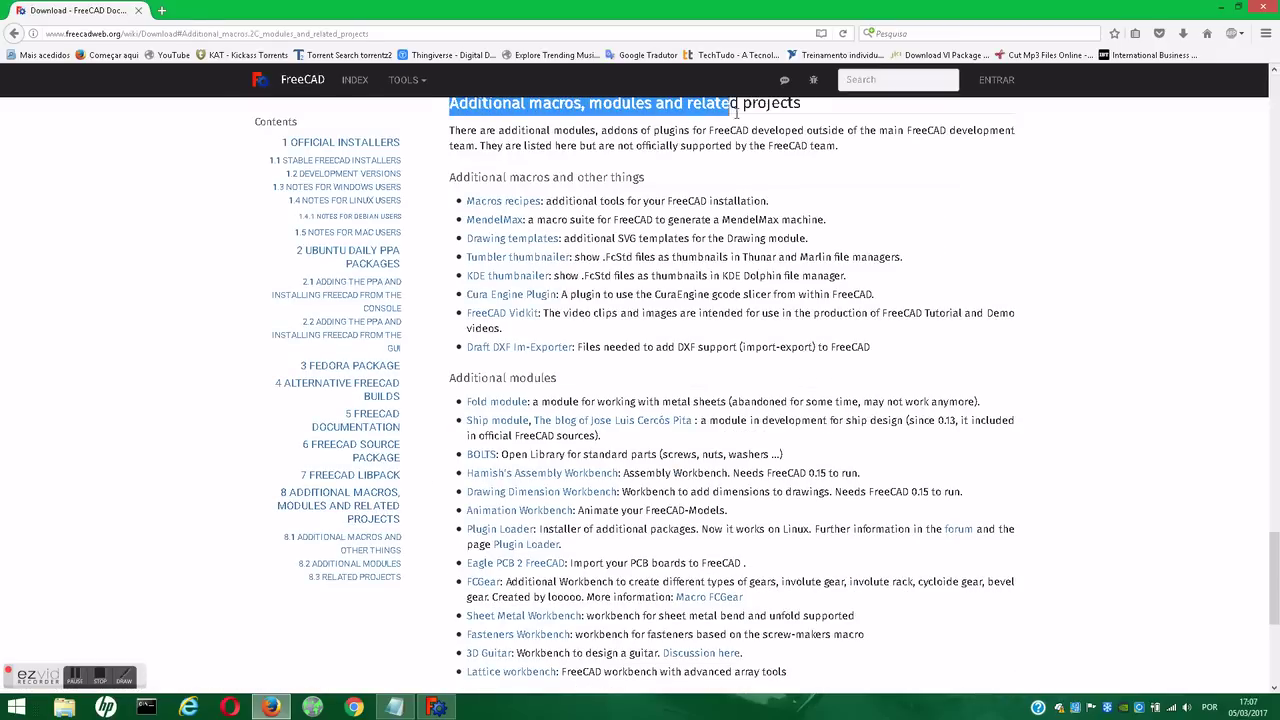
{"action": "left_click", "coordinate": [875, 163]}
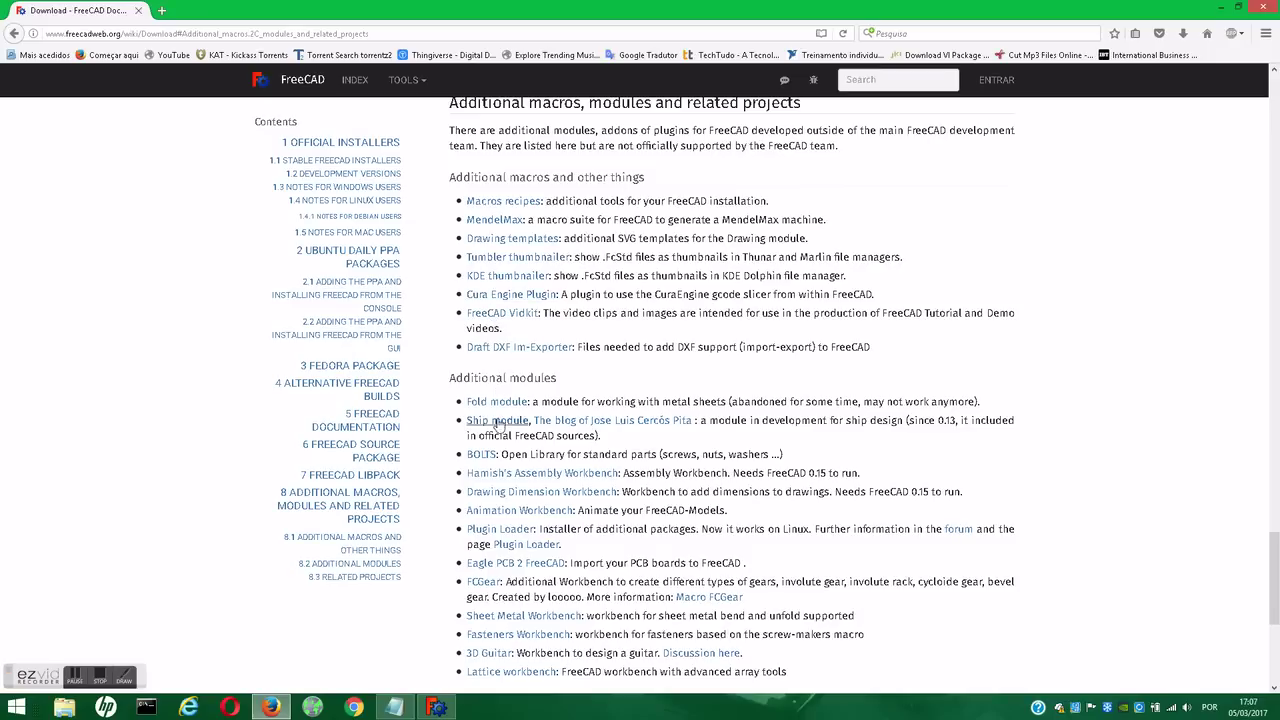
{"action": "left_click", "coordinate": [507, 494]}
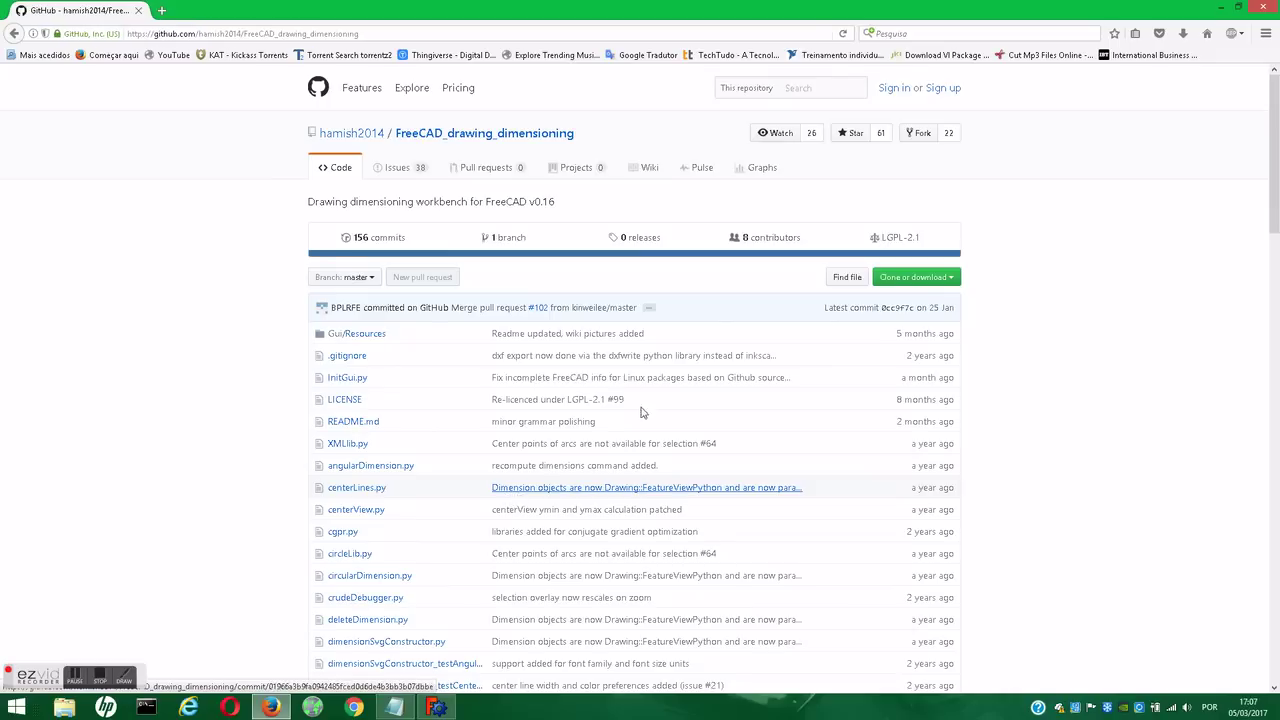
Download the repository as a ZIP and open it in 7-Zip from Firefox's downloads.
{"action": "left_click", "coordinate": [913, 279]}
{"action": "left_click", "coordinate": [914, 384]}
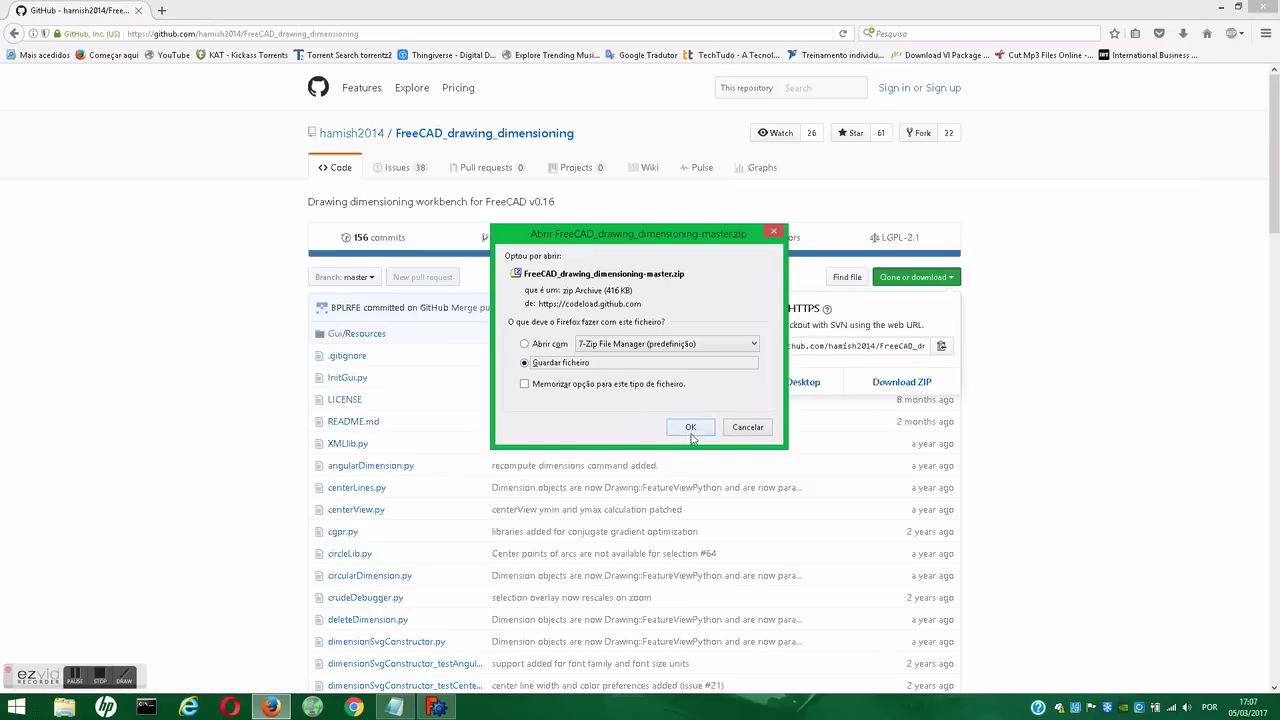
{"action": "left_click", "coordinate": [690, 428]}
{"action": "left_click", "coordinate": [1183, 33]}
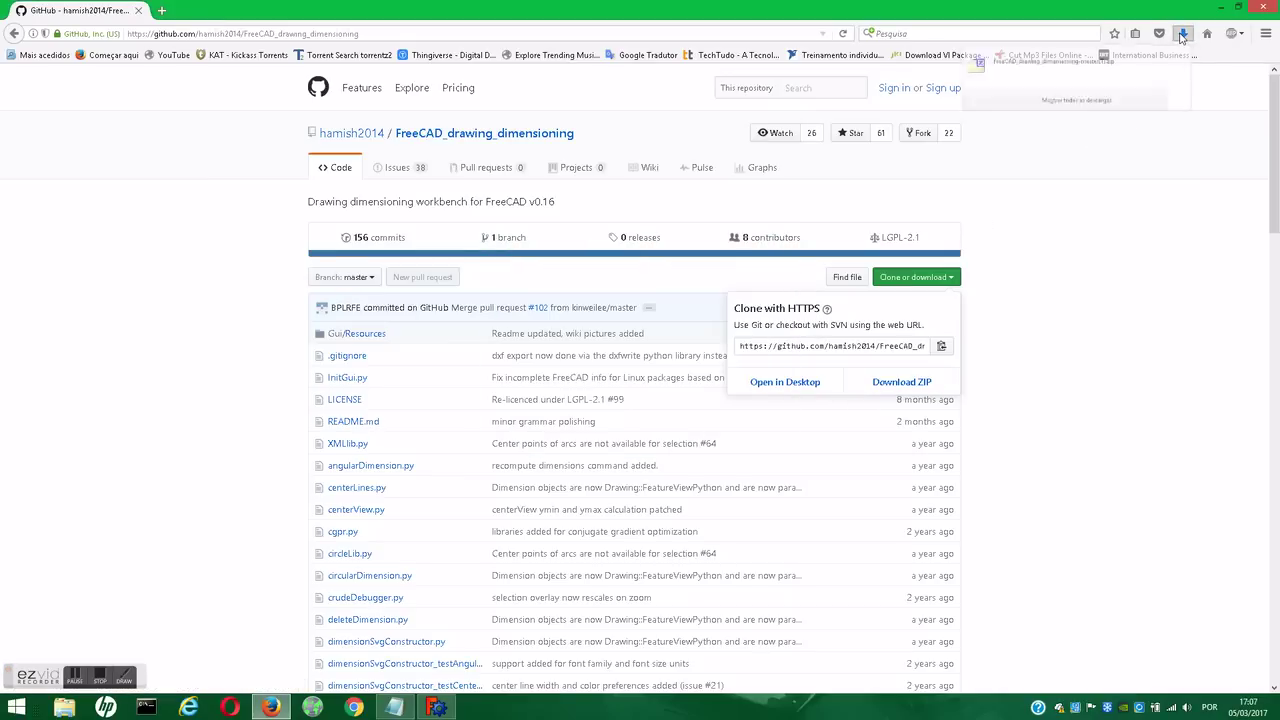
{"action": "left_click", "coordinate": [1000, 74]}
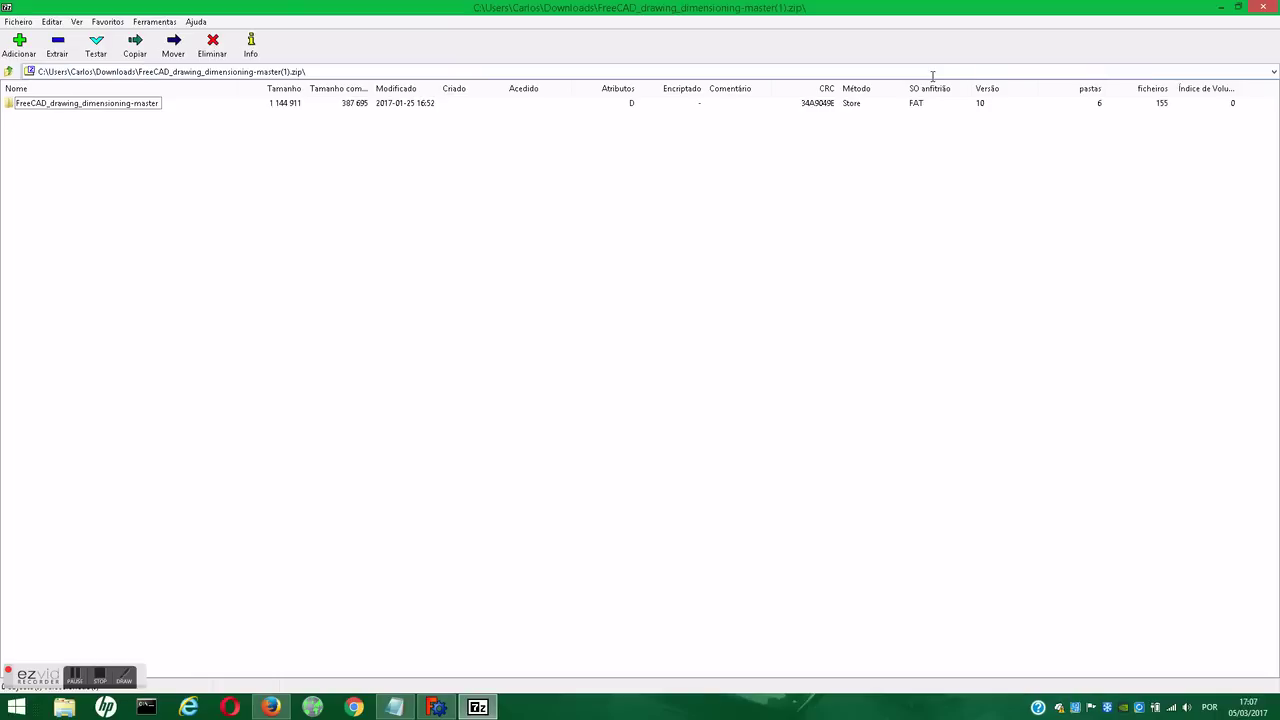
Extract the FreeCAD_drawing_dimensioning-master folder from the archive to the Desktop.
{"action": "left_click", "coordinate": [10, 106]}
{"action": "left_click", "coordinate": [57, 47]}
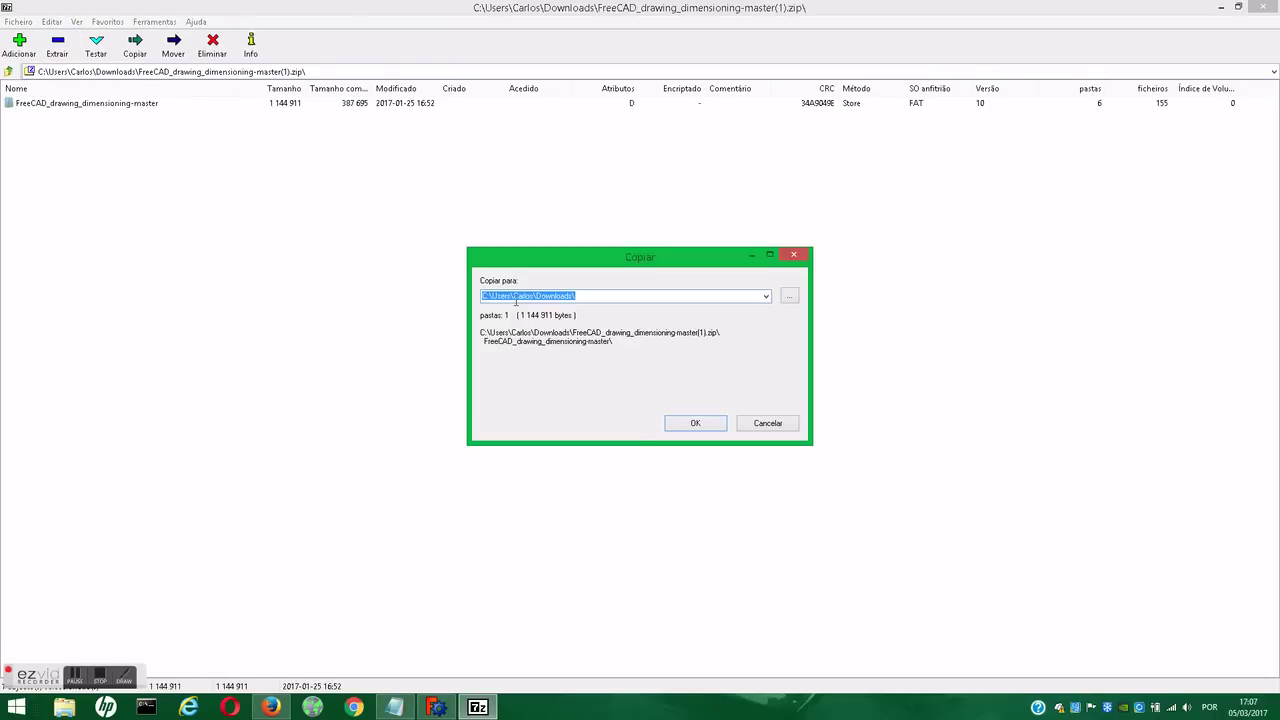
{"action": "left_click", "coordinate": [766, 297]}
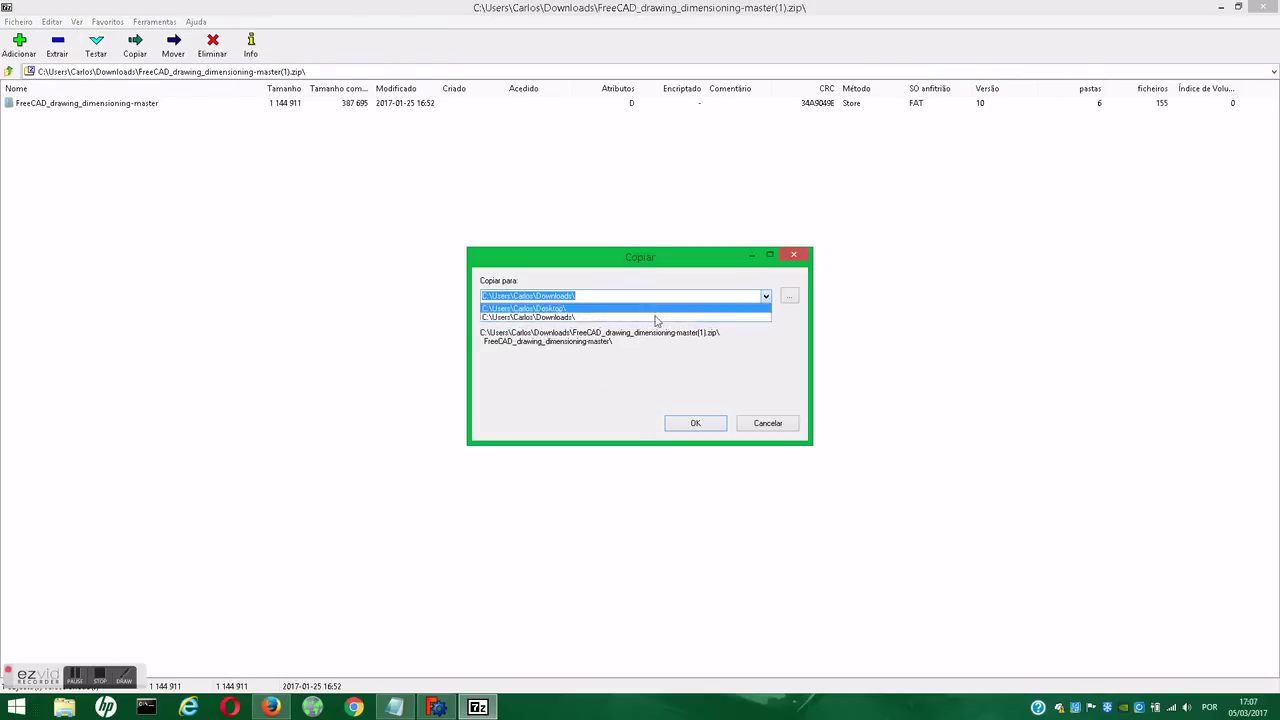
{"action": "left_click", "coordinate": [570, 310]}
{"action": "left_click", "coordinate": [700, 423]}
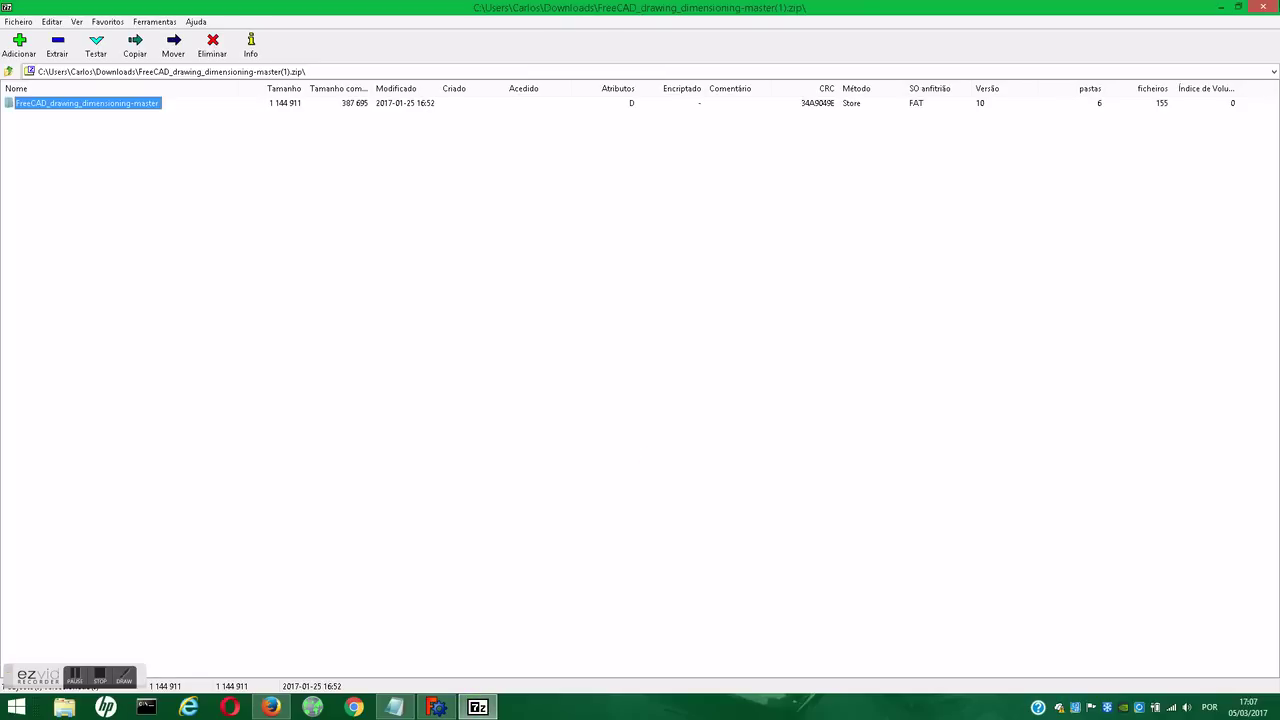
Close 7-Zip, Firefox, FreeCAD (discarding changes to Video) and the Notepad note.
{"action": "left_click", "coordinate": [1264, 7]}
{"action": "left_click", "coordinate": [1266, 8]}
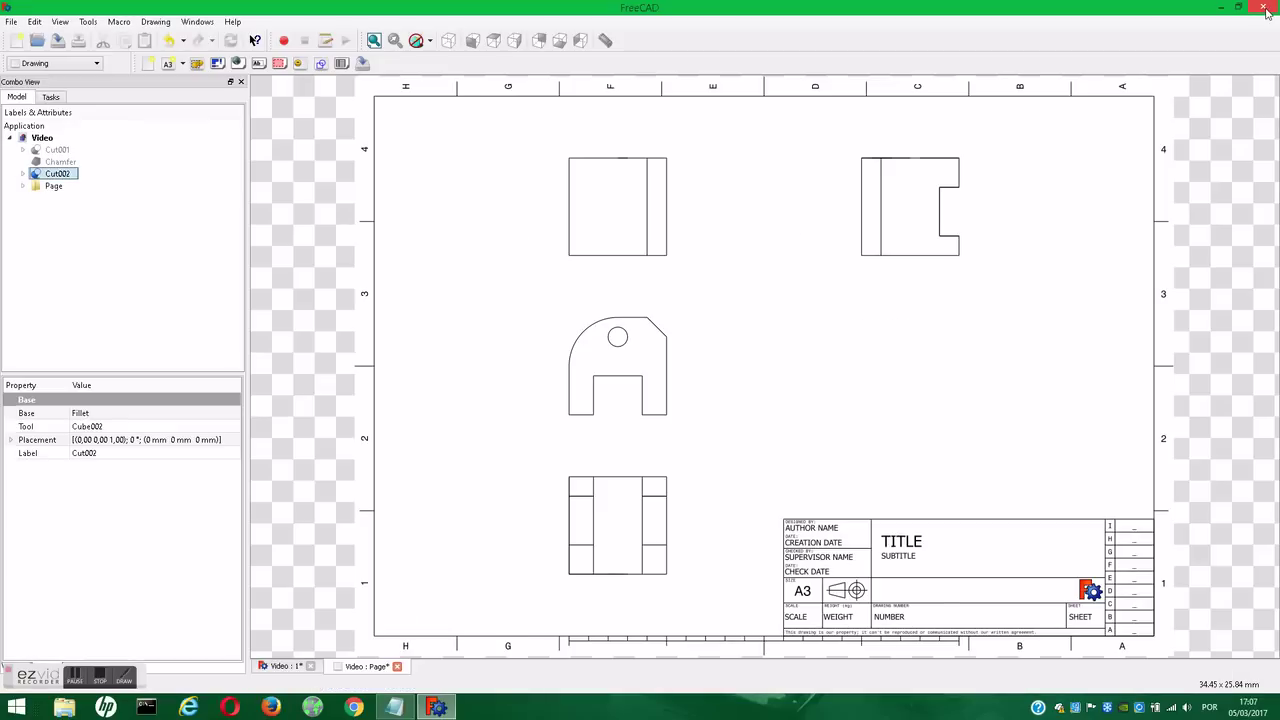
{"action": "left_click", "coordinate": [1260, 8]}
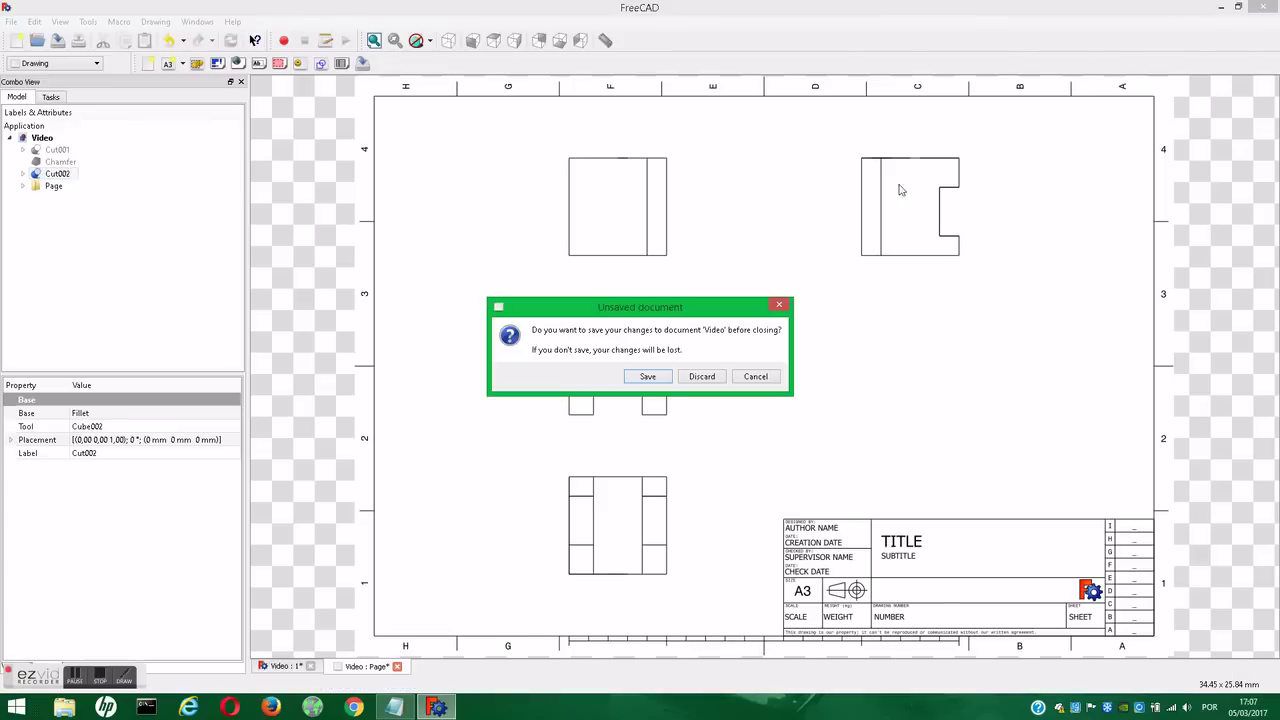
{"action": "left_click", "coordinate": [714, 377]}
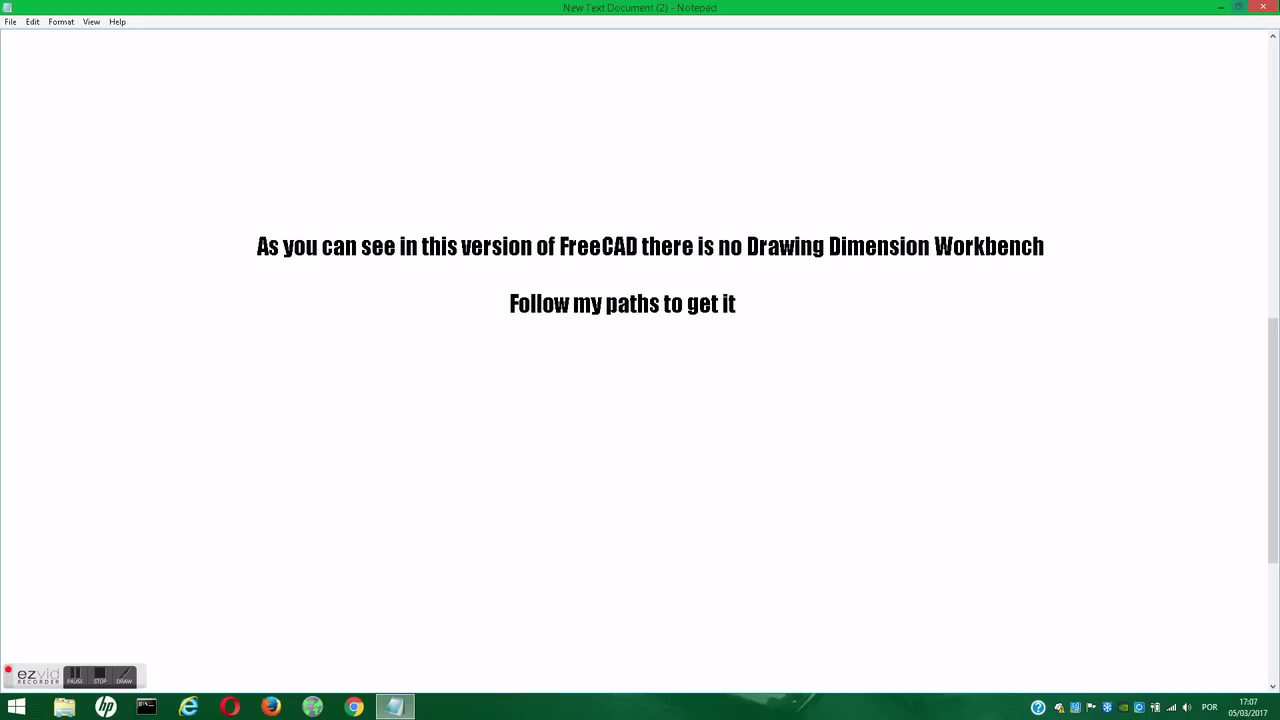
{"action": "left_click", "coordinate": [1263, 7]}
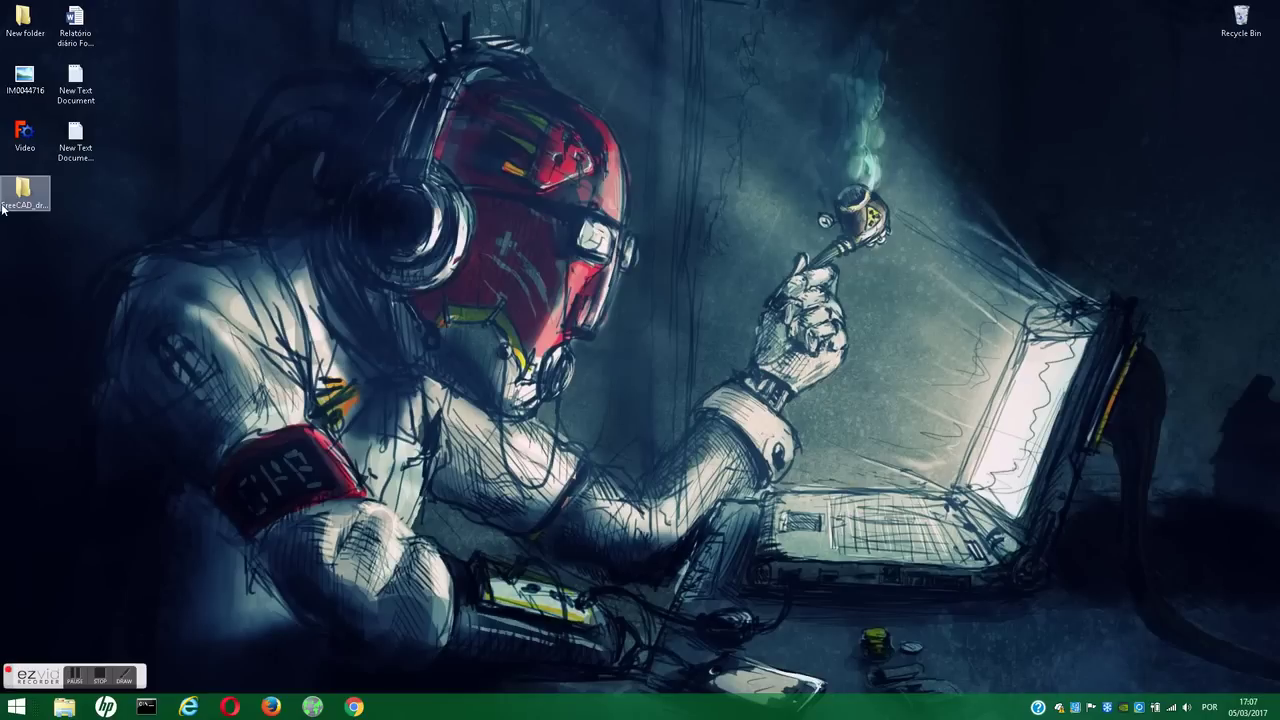
Cut the extracted FreeCAD_drawing_dimensioning-master folder from the desktop.
{"action": "right_click", "coordinate": [26, 200]}
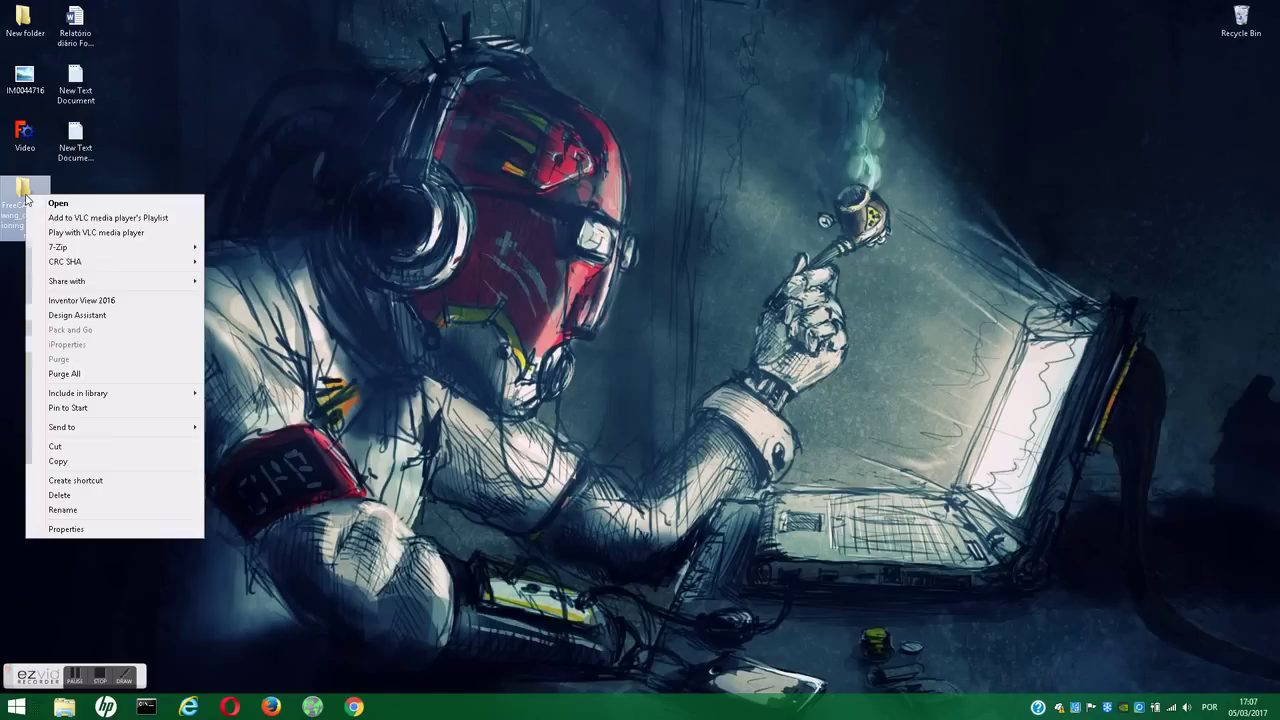
{"action": "left_click", "coordinate": [74, 447]}
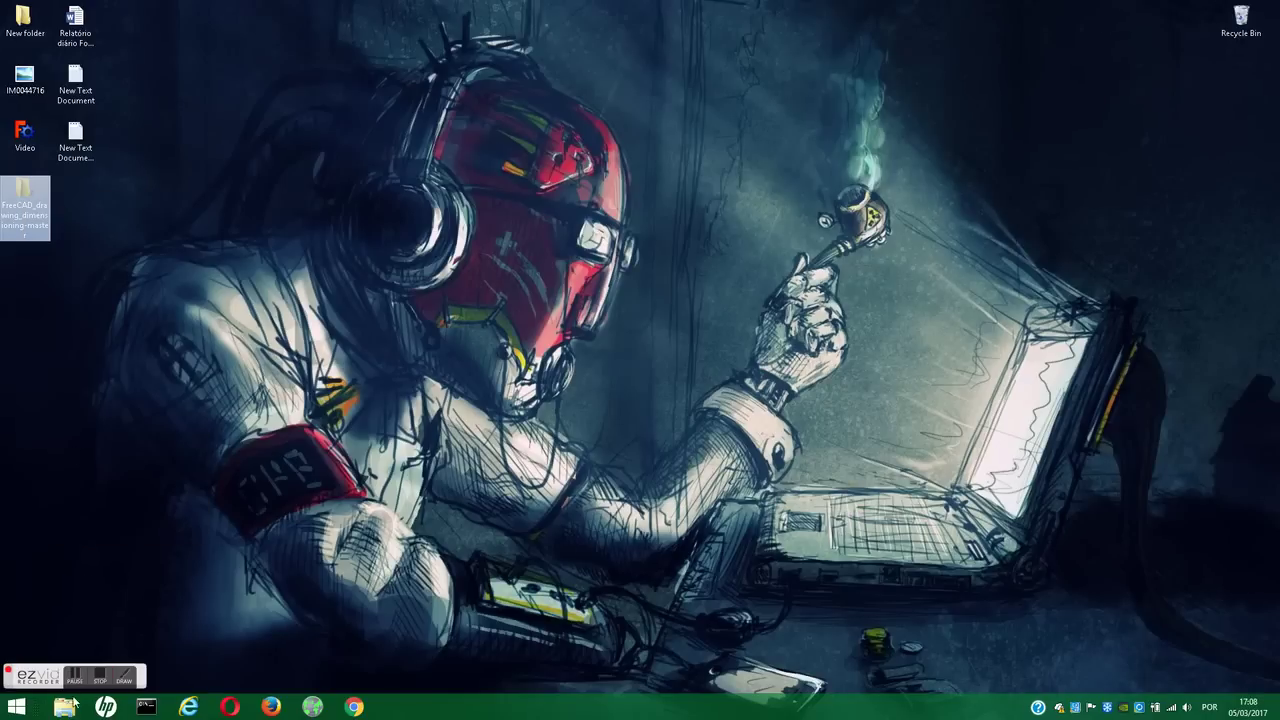
{"action": "key", "text": "super+e"}
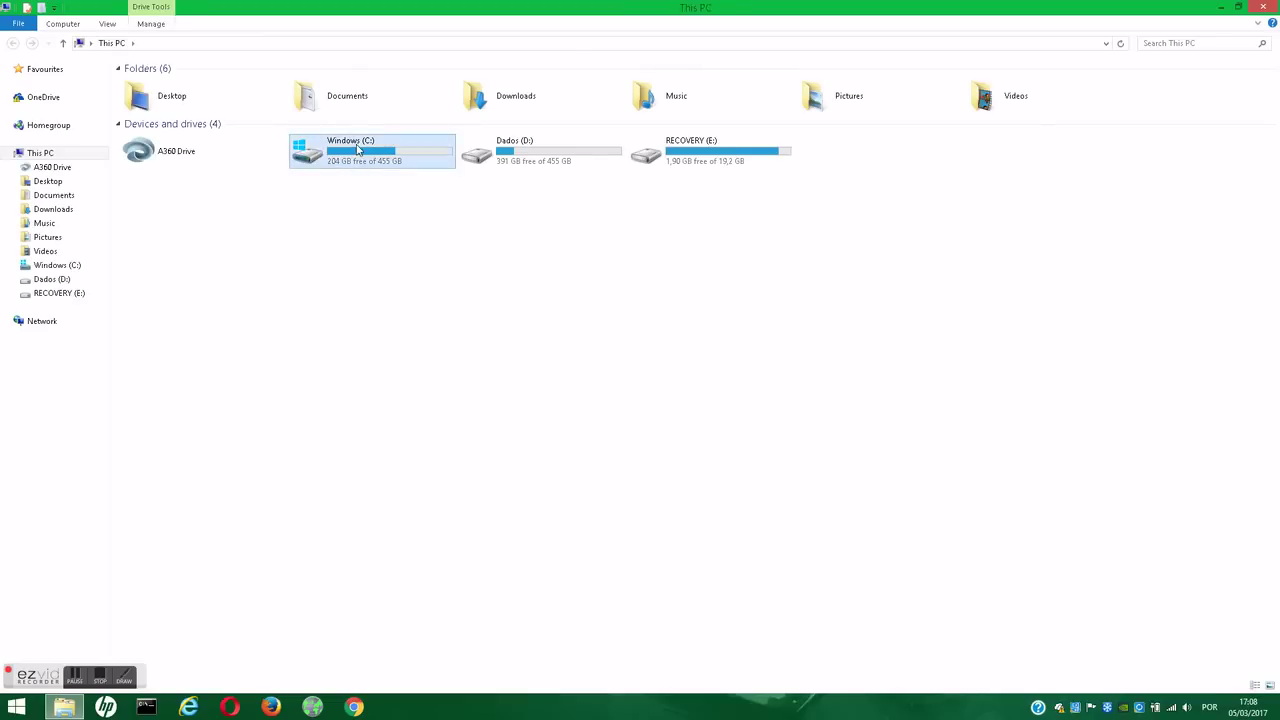
Browse to C:\Program Files\FreeCAD 0.16\Mod in File Explorer.
{"action": "double_click", "coordinate": [329, 155]}
{"action": "double_click", "coordinate": [183, 197]}
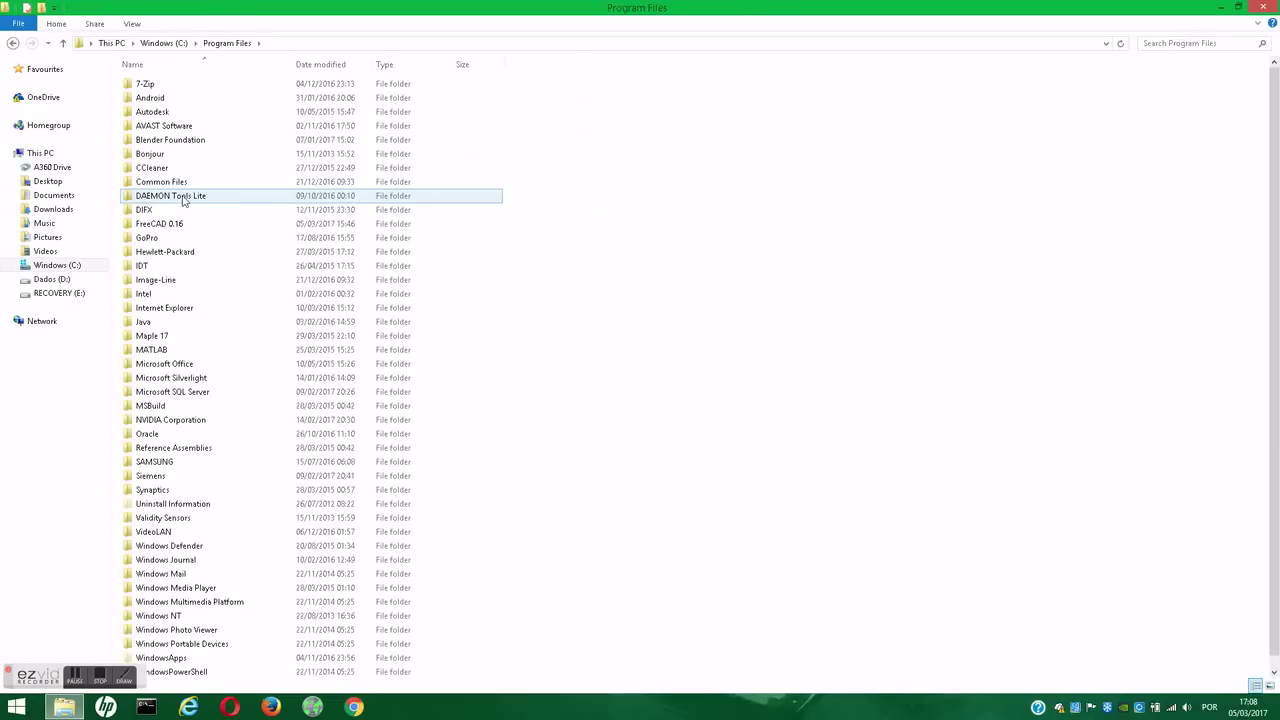
{"action": "double_click", "coordinate": [203, 224]}
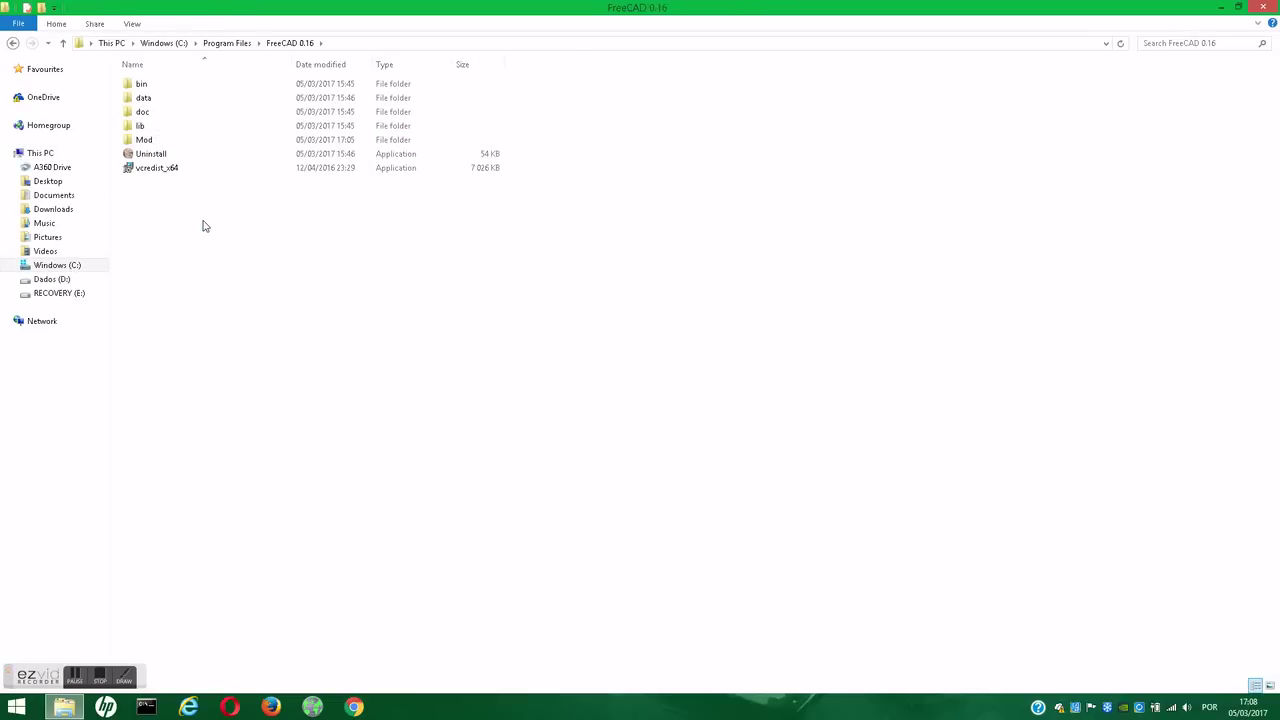
{"action": "double_click", "coordinate": [158, 141]}
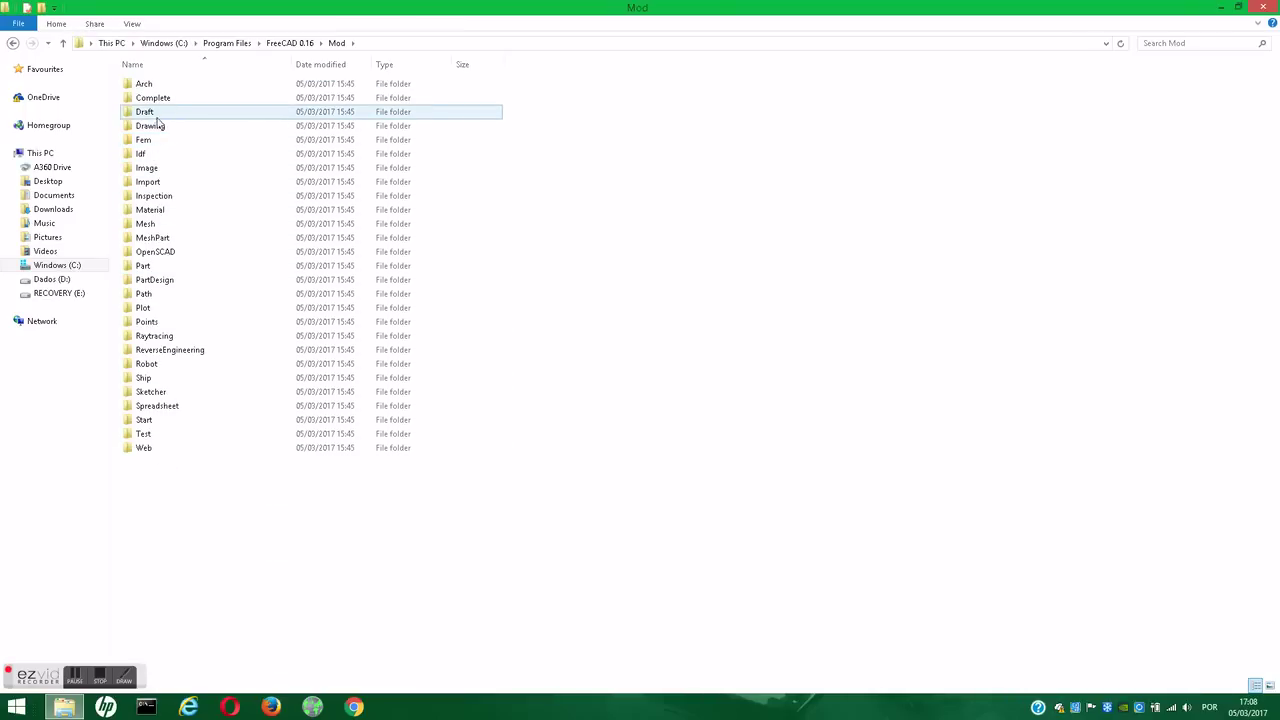
Move the add-on folder into Mod with administrator permission and close File Explorer.
{"action": "right_click", "coordinate": [862, 171]}
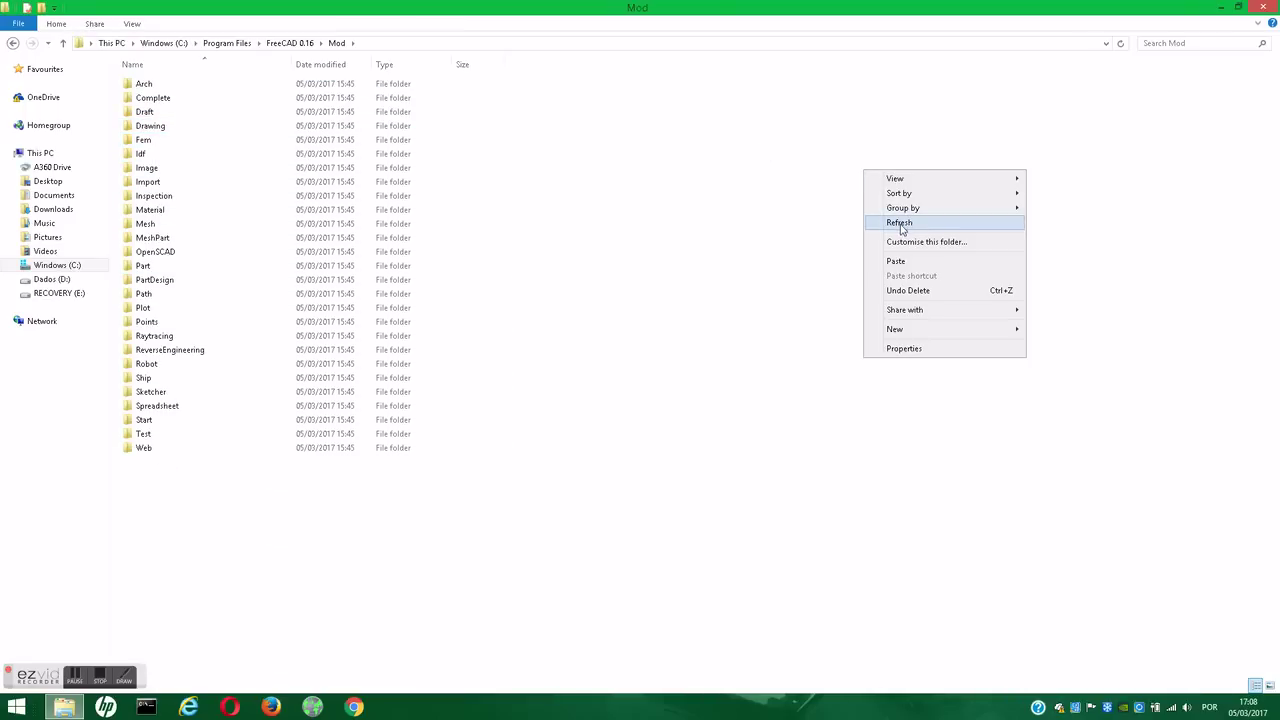
{"action": "left_click", "coordinate": [908, 290]}
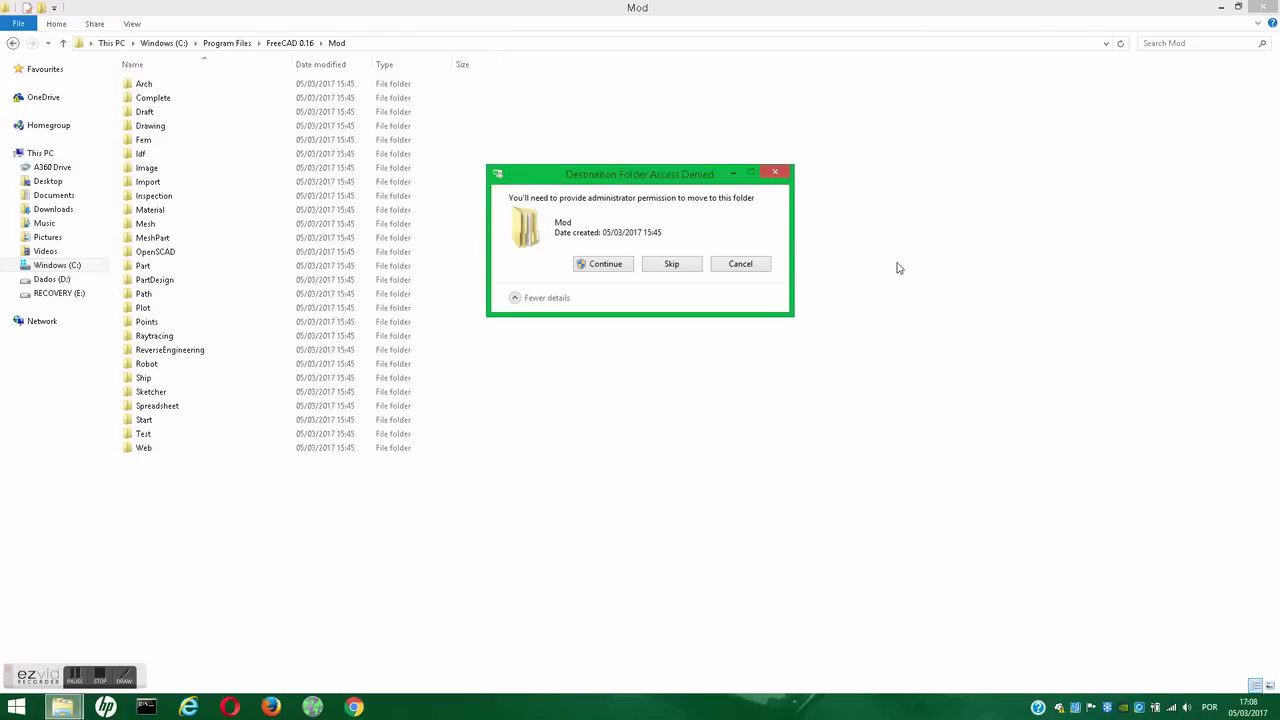
{"action": "left_click", "coordinate": [603, 266]}
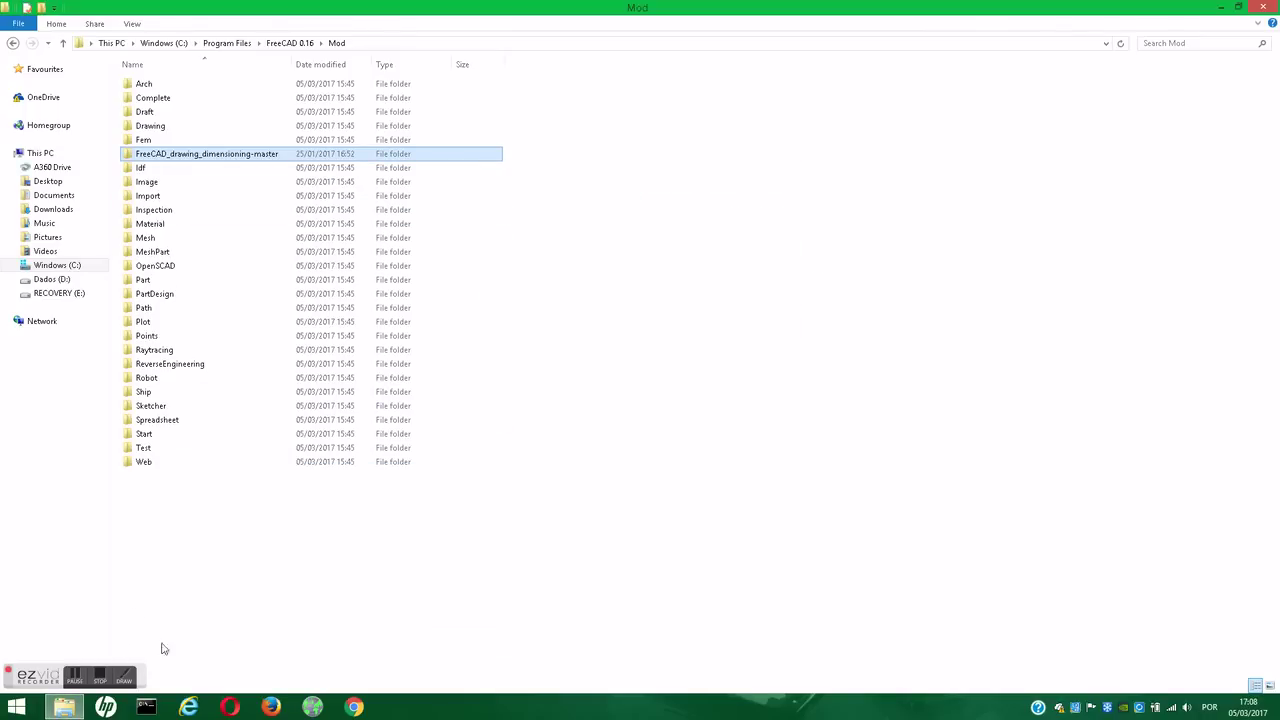
{"action": "left_click", "coordinate": [1263, 7]}
{"action": "right_click", "coordinate": [545, 240]}
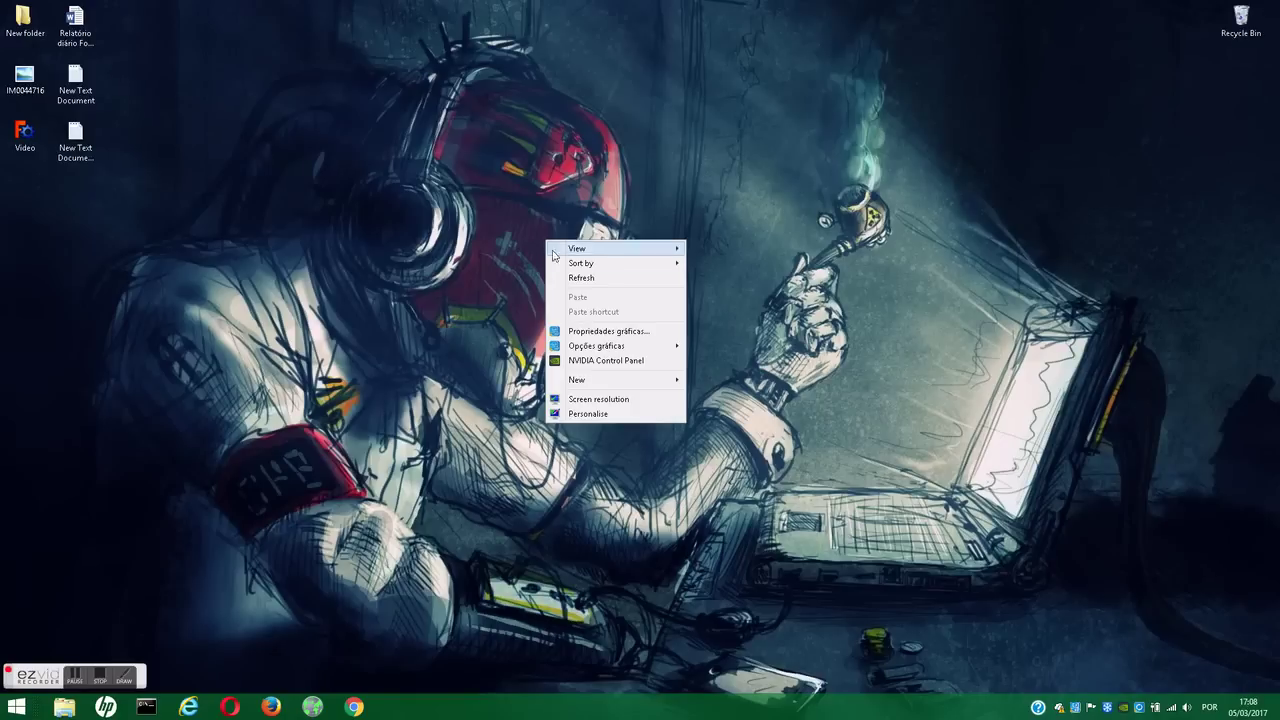
Refresh the desktop and open the Video model file in FreeCAD.
{"action": "left_click", "coordinate": [583, 279]}
{"action": "double_click", "coordinate": [25, 133]}
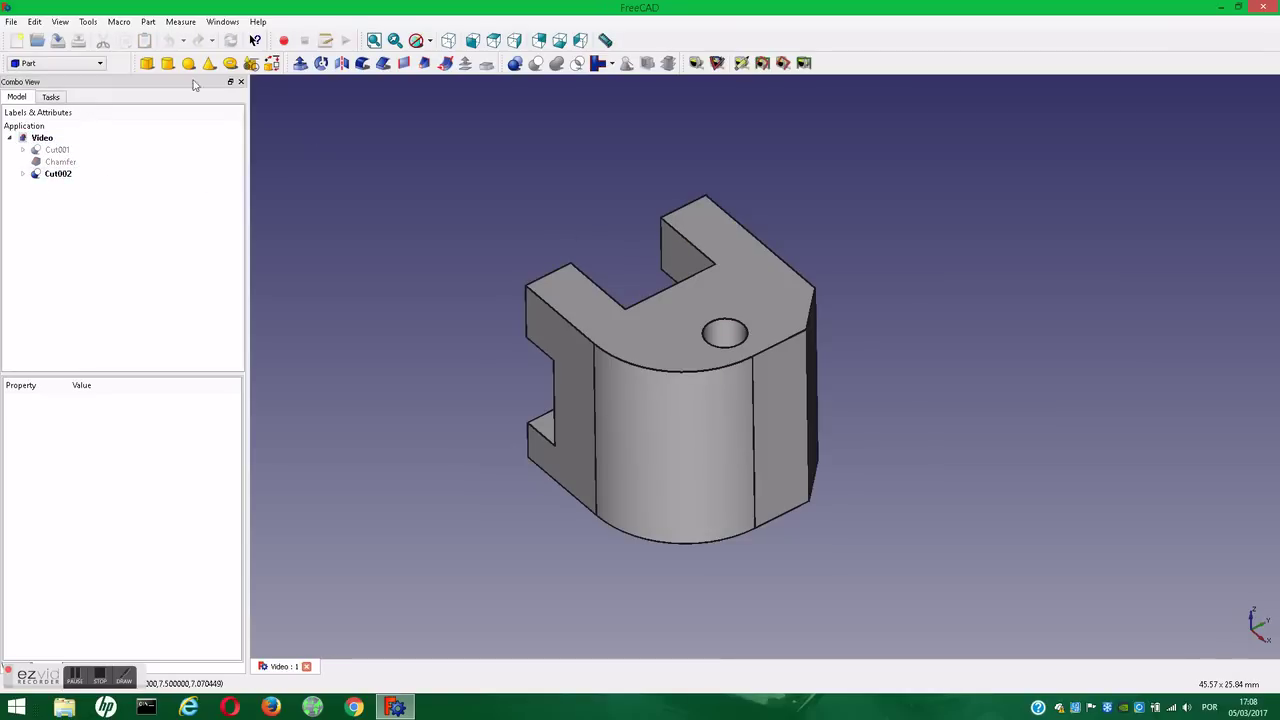
Switch to the Drawing Dimensioning workbench and add a blank A3 page for Cut002.
{"action": "left_click", "coordinate": [100, 63]}
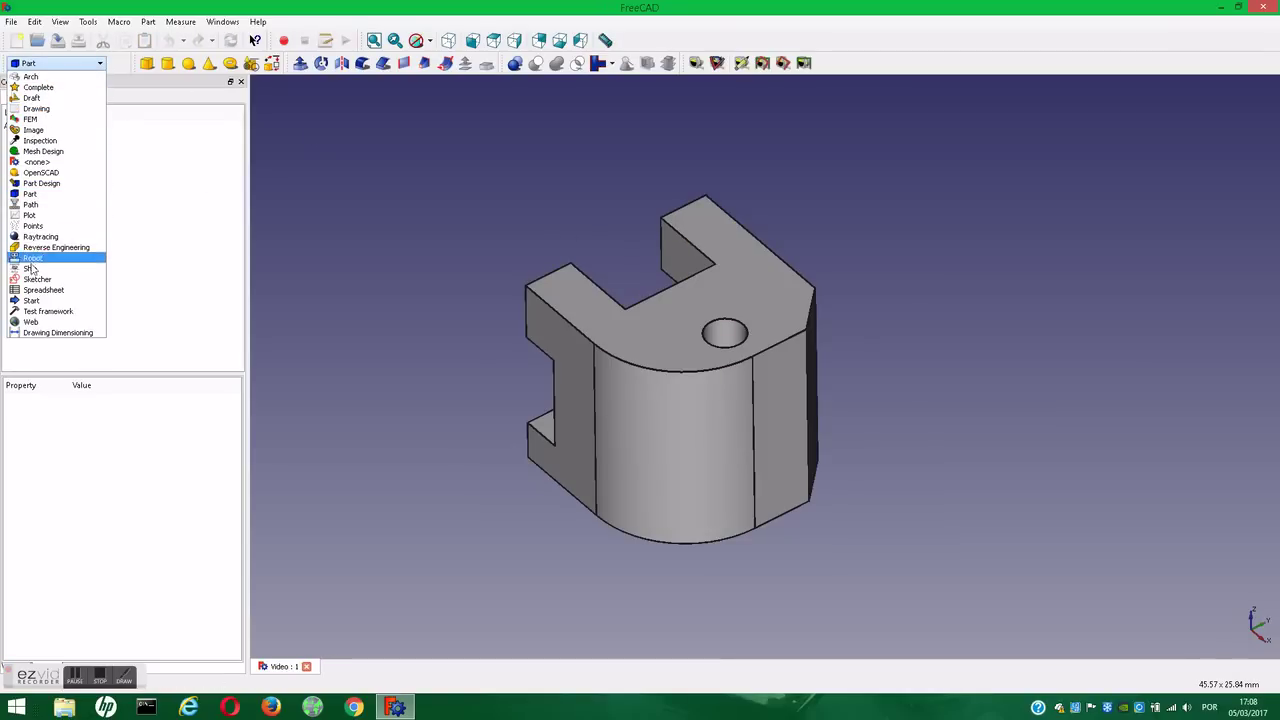
{"action": "left_click", "coordinate": [42, 333]}
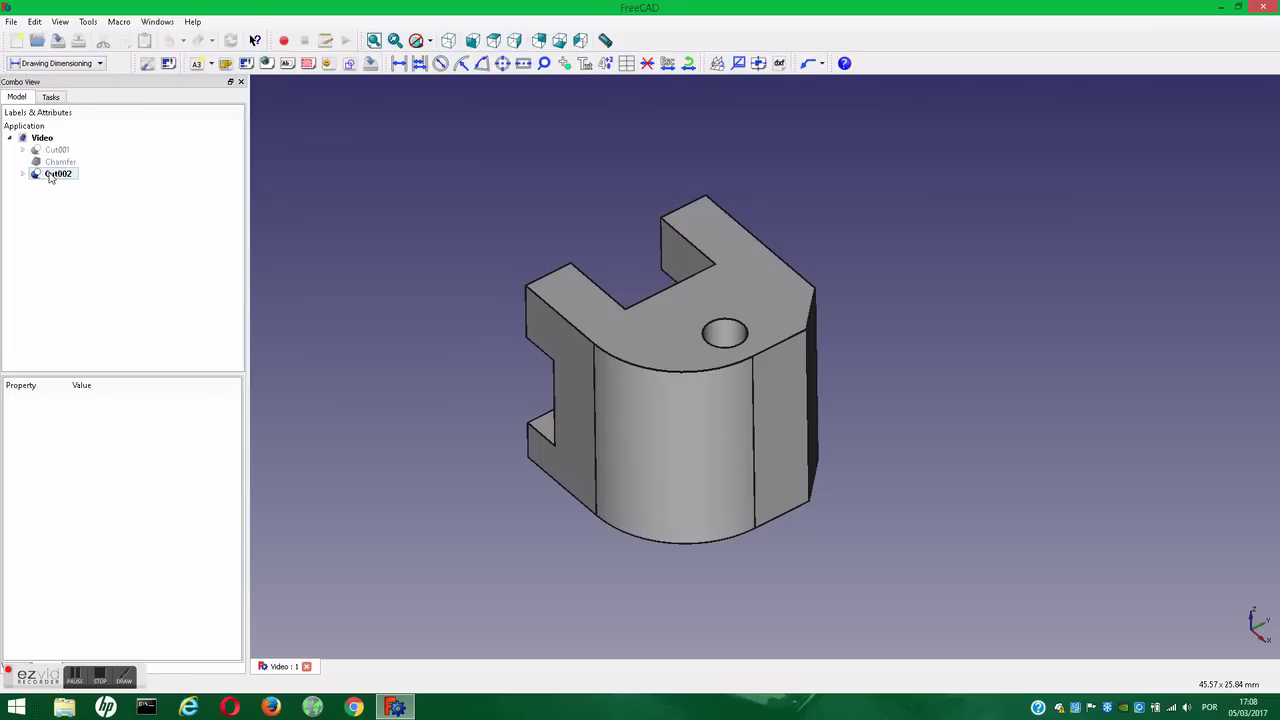
{"action": "left_click", "coordinate": [149, 63]}
{"action": "left_click", "coordinate": [55, 175]}
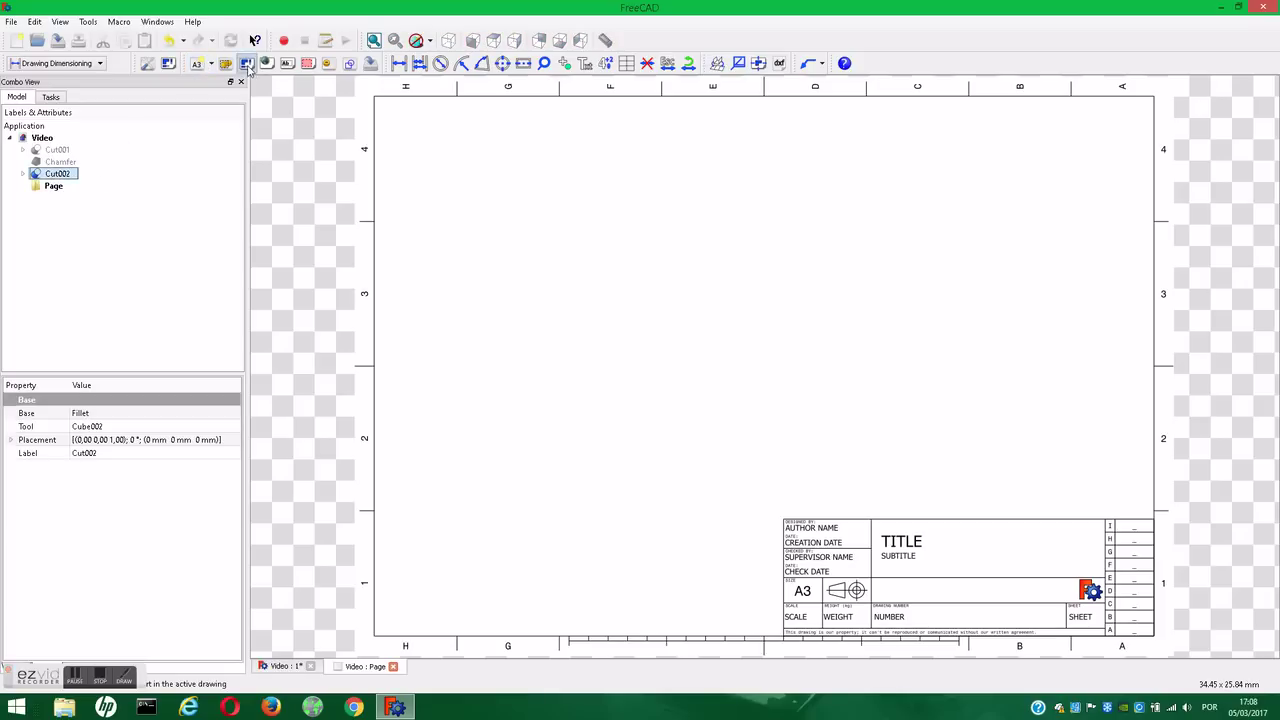
Place an orthographic projection group of four views of the part on the A3 page.
{"action": "left_click", "coordinate": [246, 63]}
{"action": "left_click", "coordinate": [176, 257]}
{"action": "left_click", "coordinate": [145, 269]}
{"action": "left_click", "coordinate": [146, 282]}
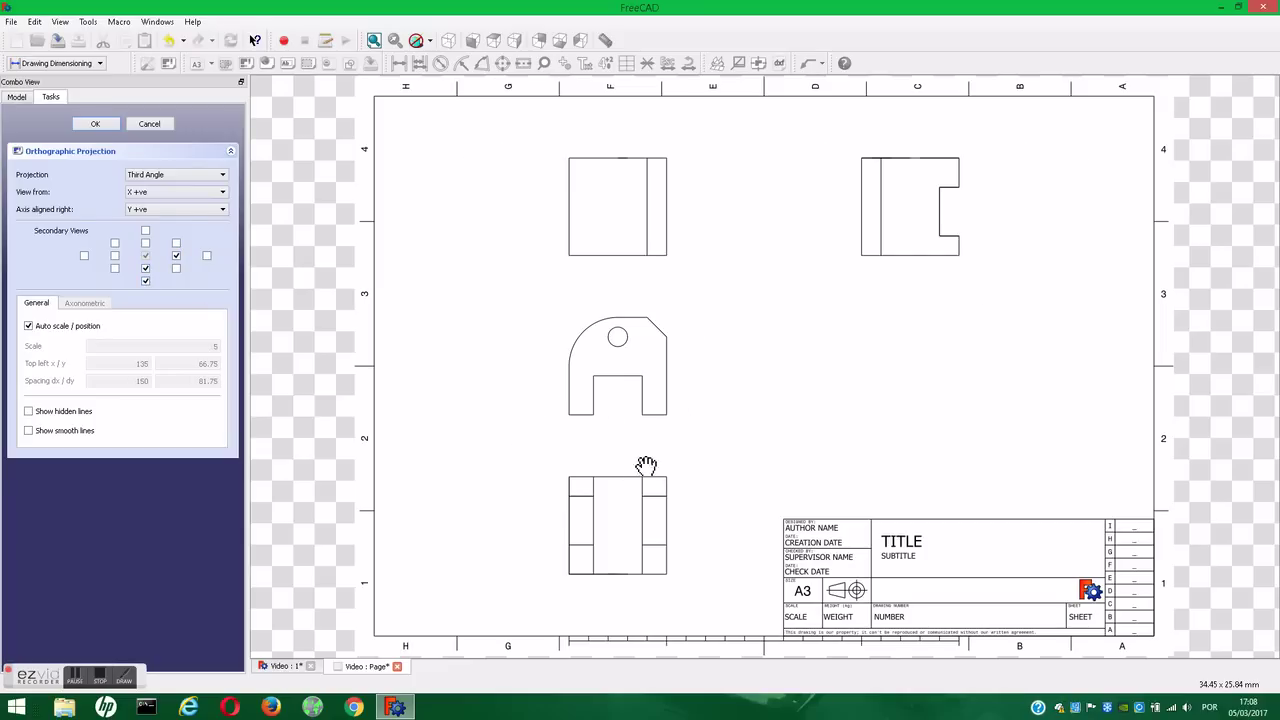
{"action": "left_click", "coordinate": [96, 124]}
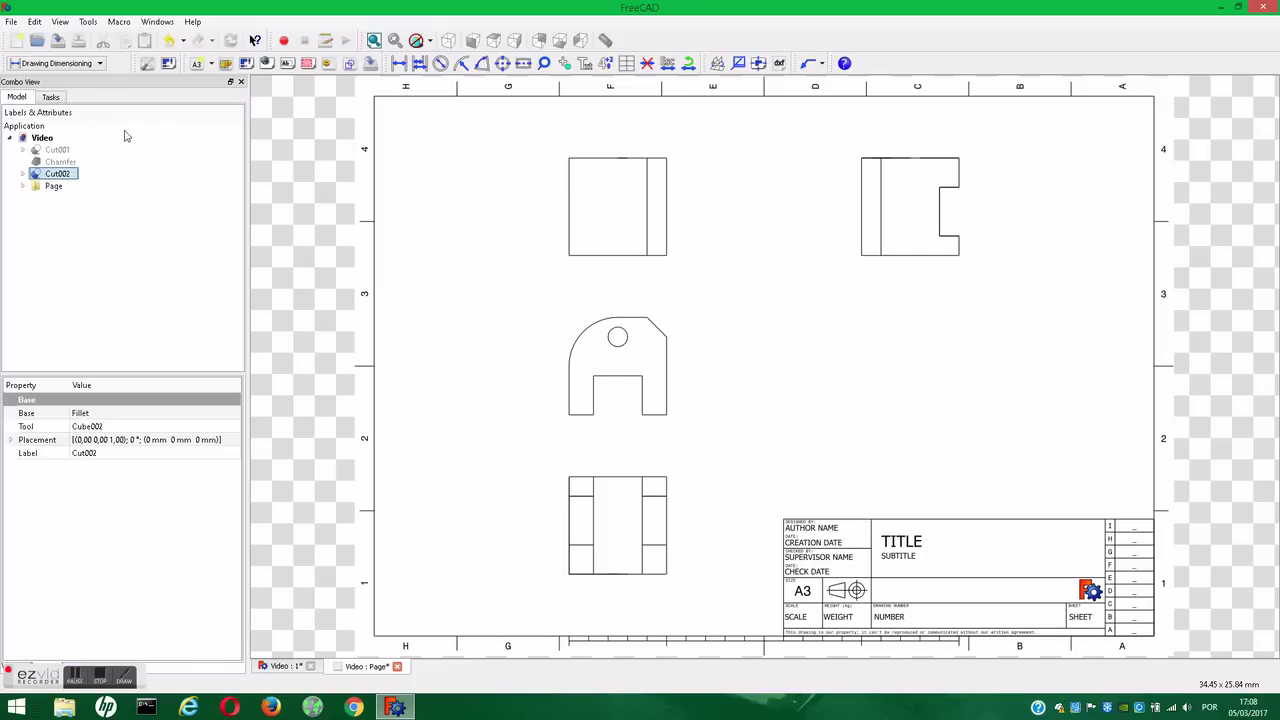
Dimension the top-left view with a vertical 10 and a horizontal 2 linear dimension.
{"action": "left_click", "coordinate": [397, 63]}
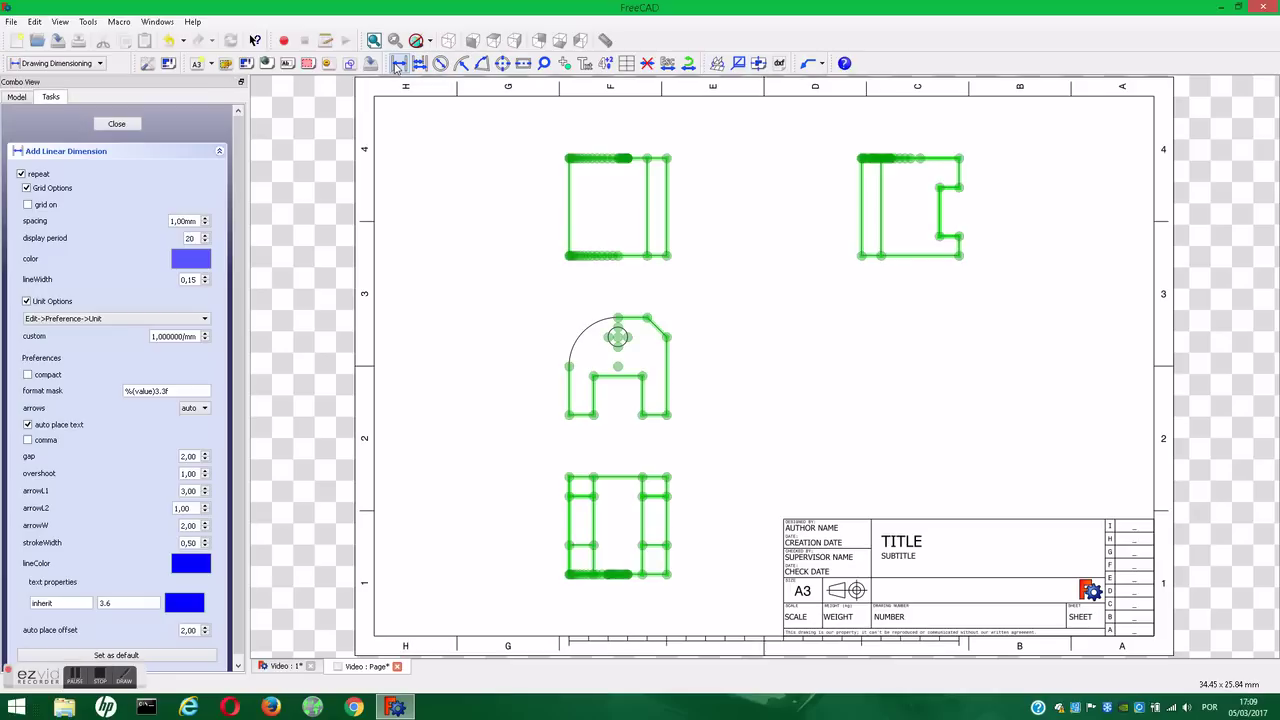
{"action": "left_click", "coordinate": [567, 198]}
{"action": "left_click", "coordinate": [491, 200]}
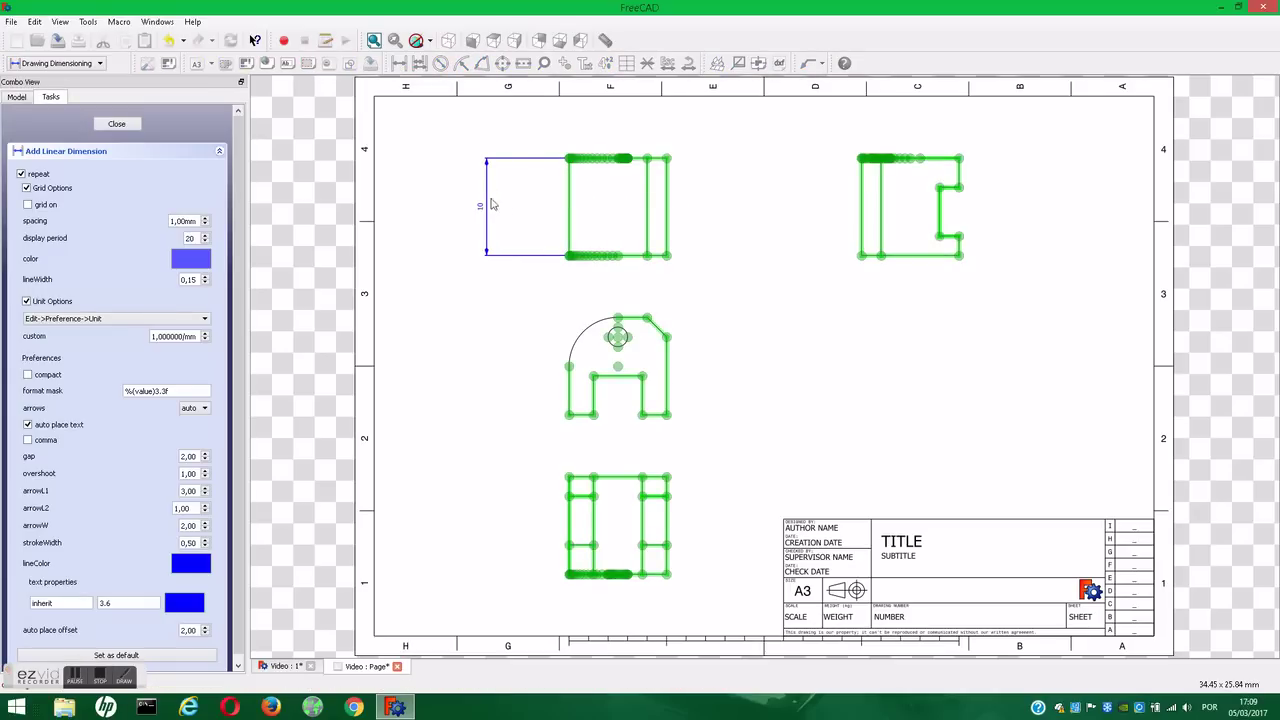
{"action": "left_click", "coordinate": [653, 256]}
{"action": "left_click", "coordinate": [662, 296]}
{"action": "left_click", "coordinate": [116, 123]}
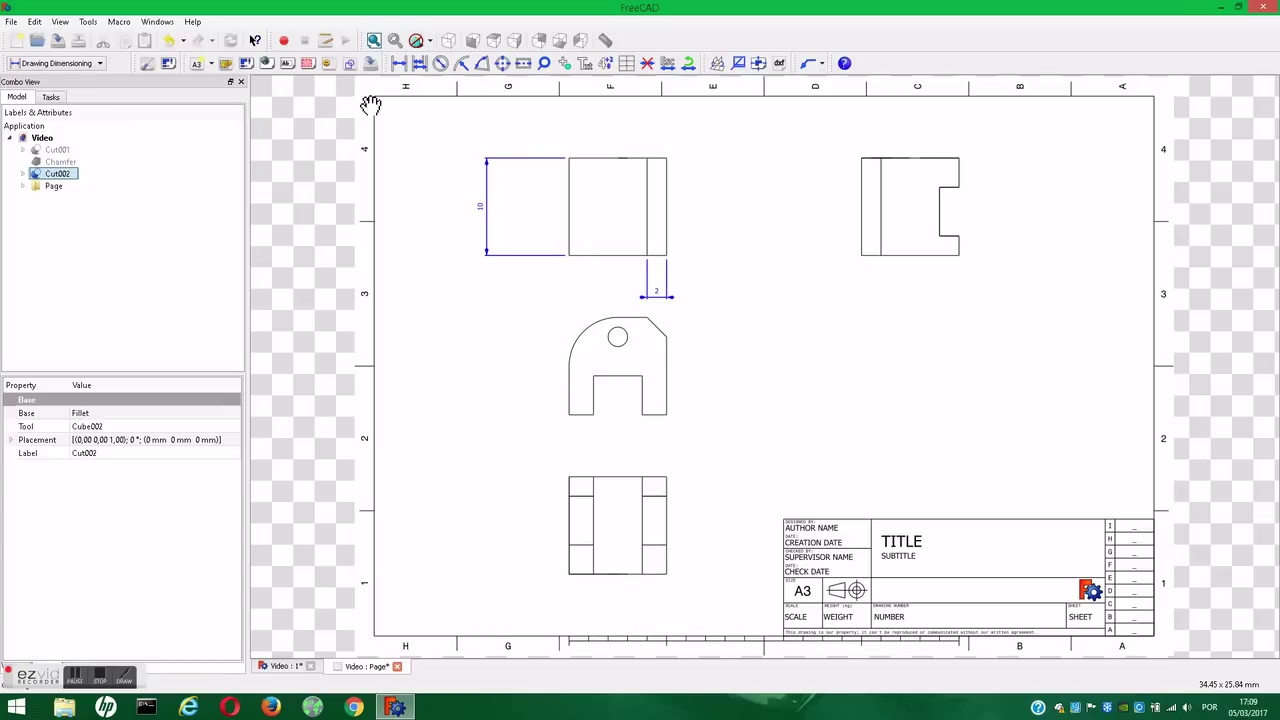
{"action": "left_click", "coordinate": [420, 63]}
{"action": "left_click", "coordinate": [883, 216]}
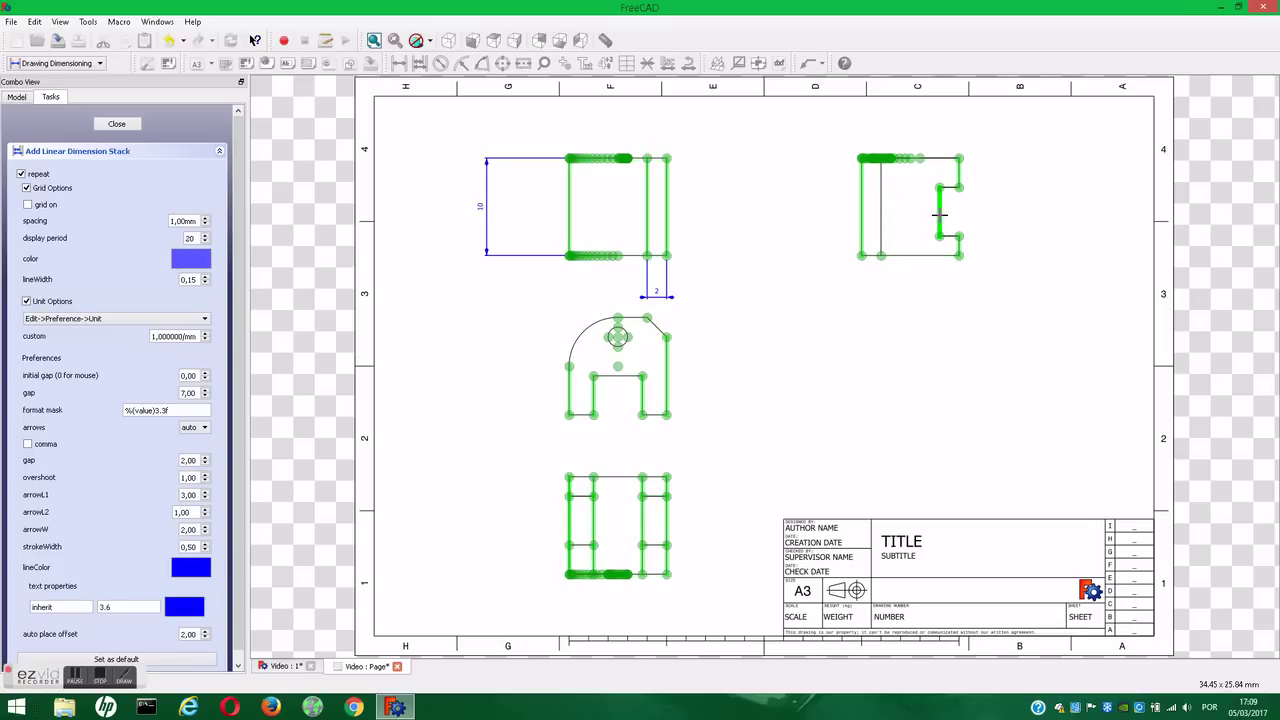
Undo the stacked dimensions and place a single horizontal 6 dimension below the right view.
{"action": "left_click", "coordinate": [941, 211]}
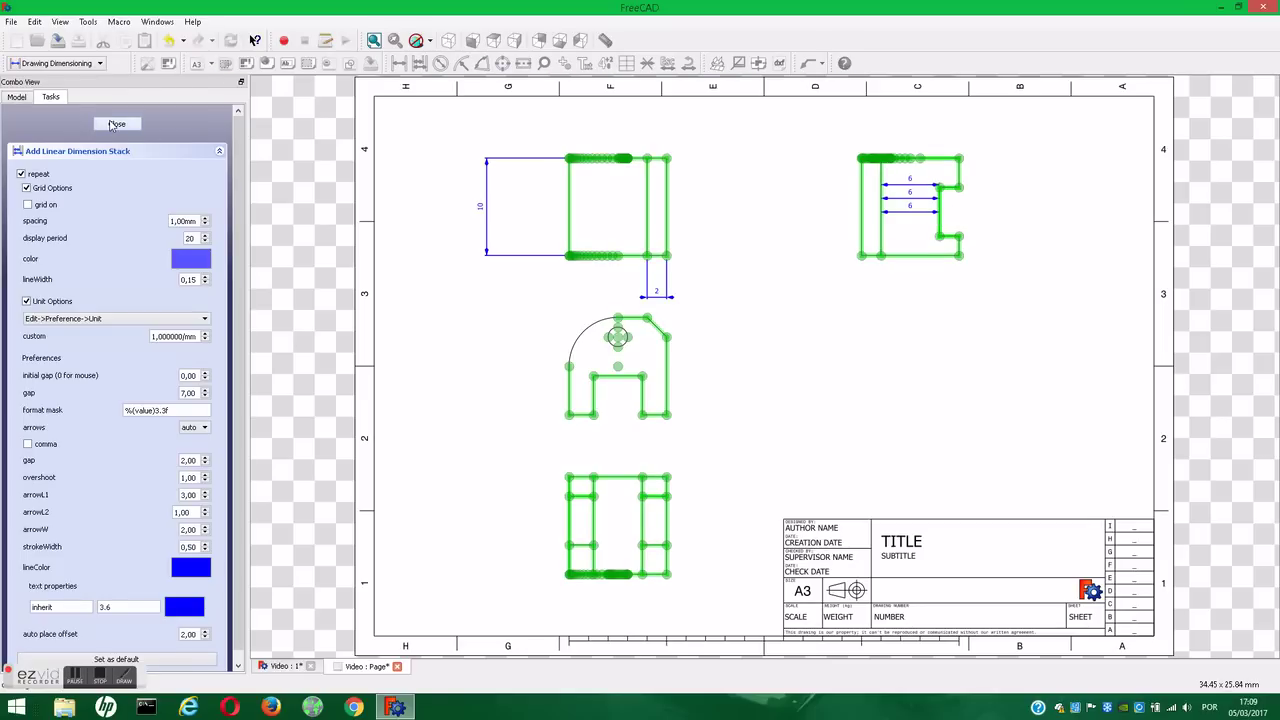
{"action": "left_click", "coordinate": [172, 40]}
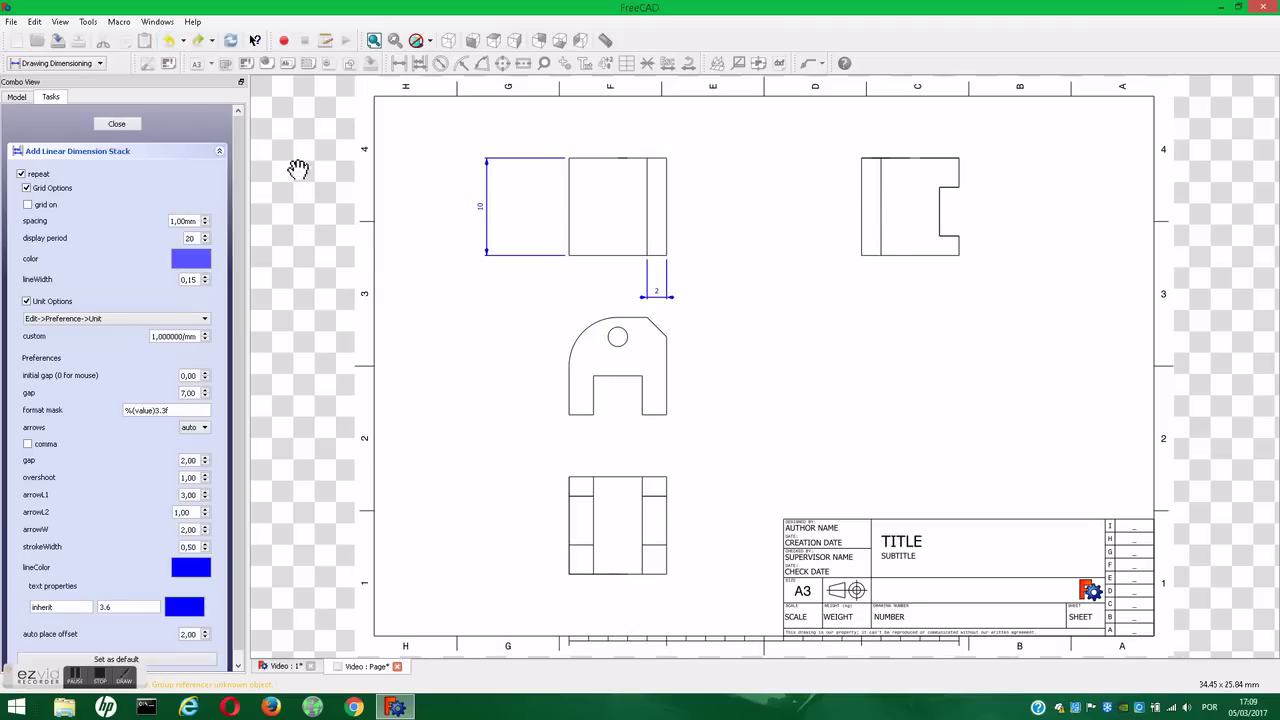
{"action": "key", "text": "Escape"}
{"action": "left_click", "coordinate": [422, 64]}
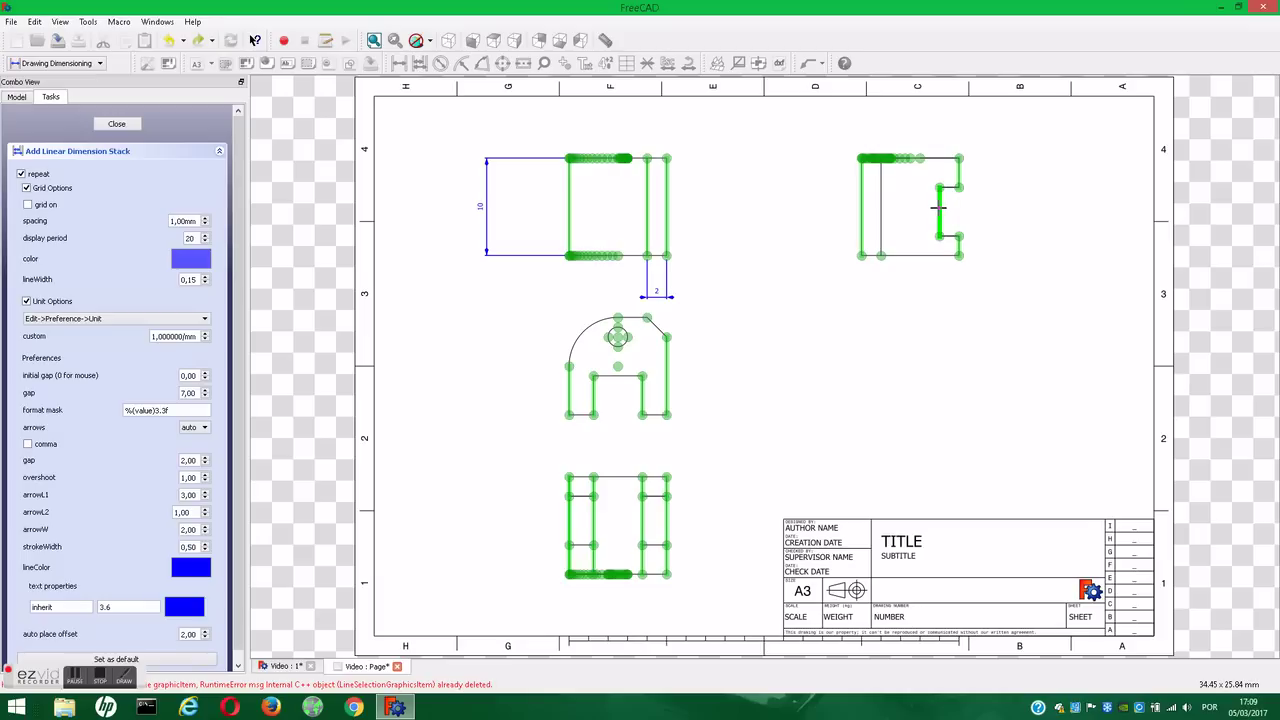
{"action": "left_click", "coordinate": [938, 221]}
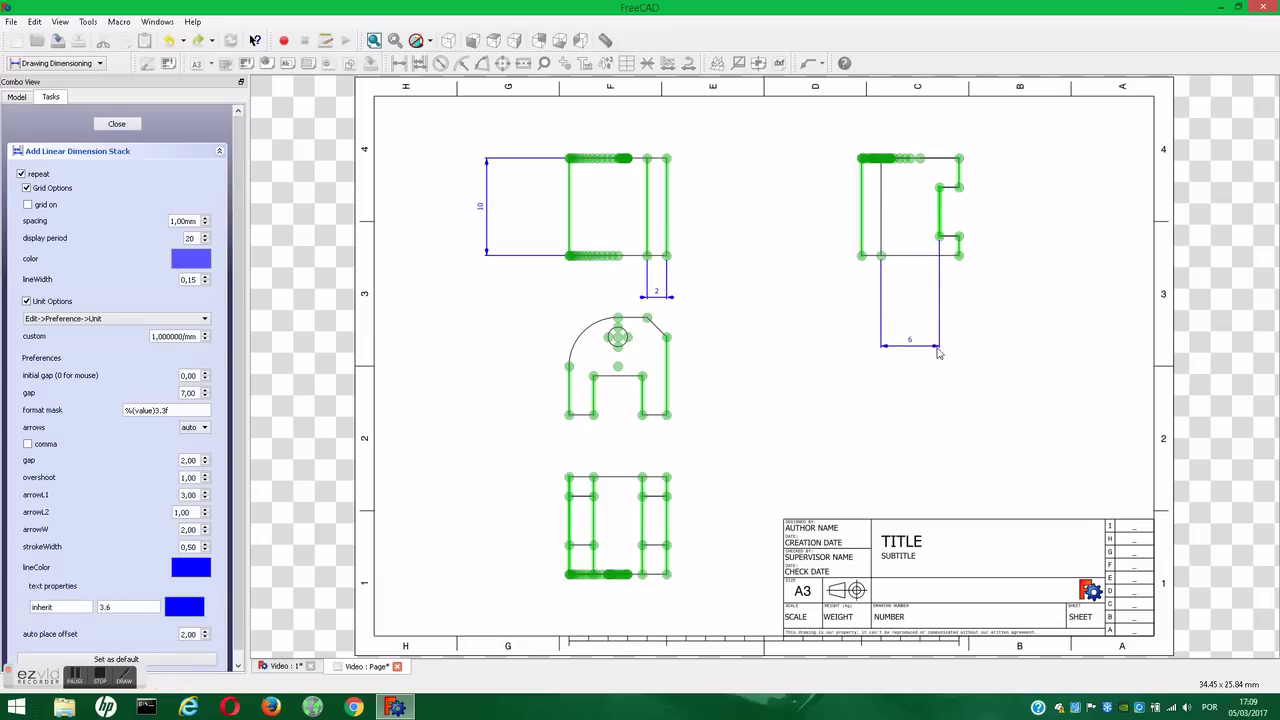
{"action": "left_click", "coordinate": [870, 345]}
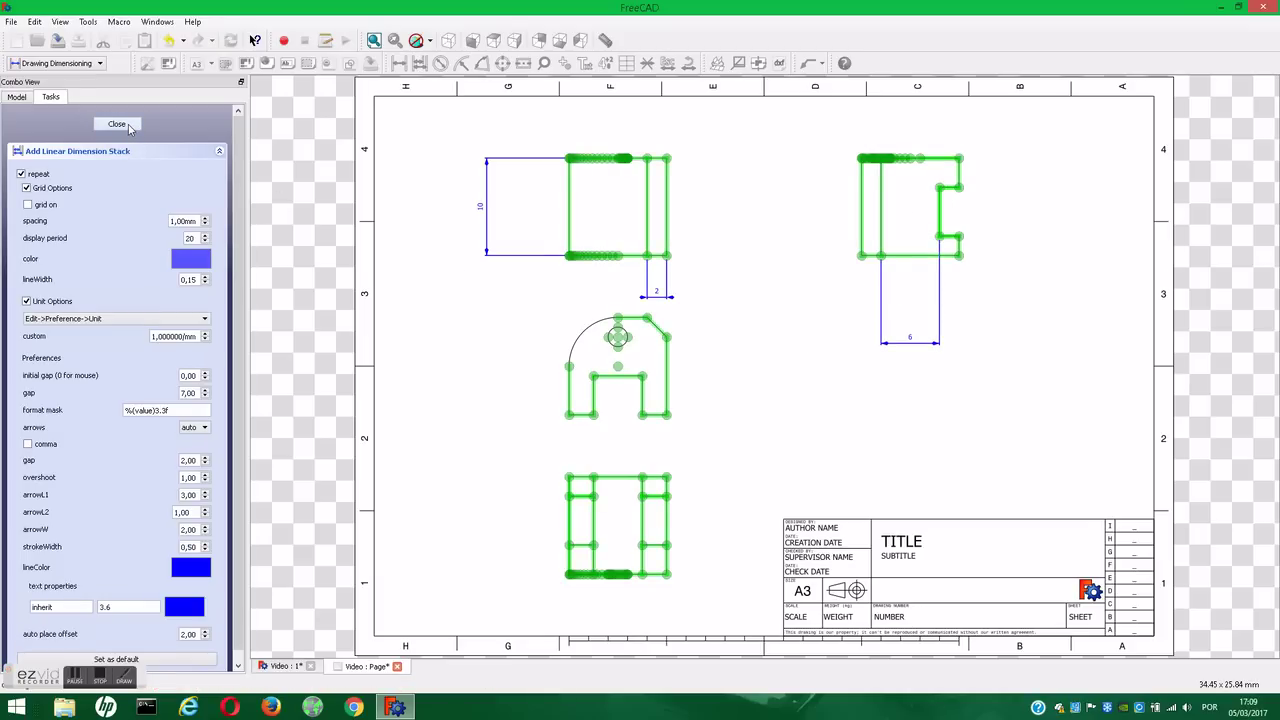
Make the dimension grid, line and text colours black, then close the stack panel.
{"action": "left_click", "coordinate": [185, 260]}
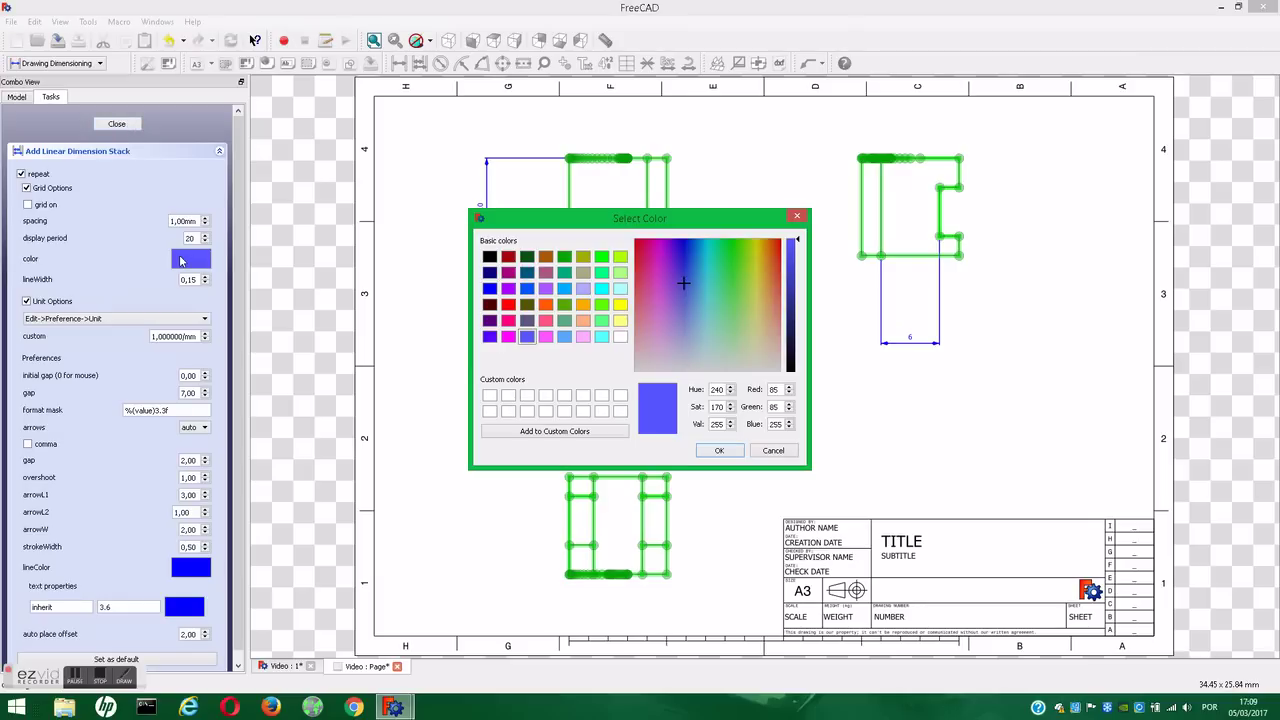
{"action": "left_click", "coordinate": [492, 257]}
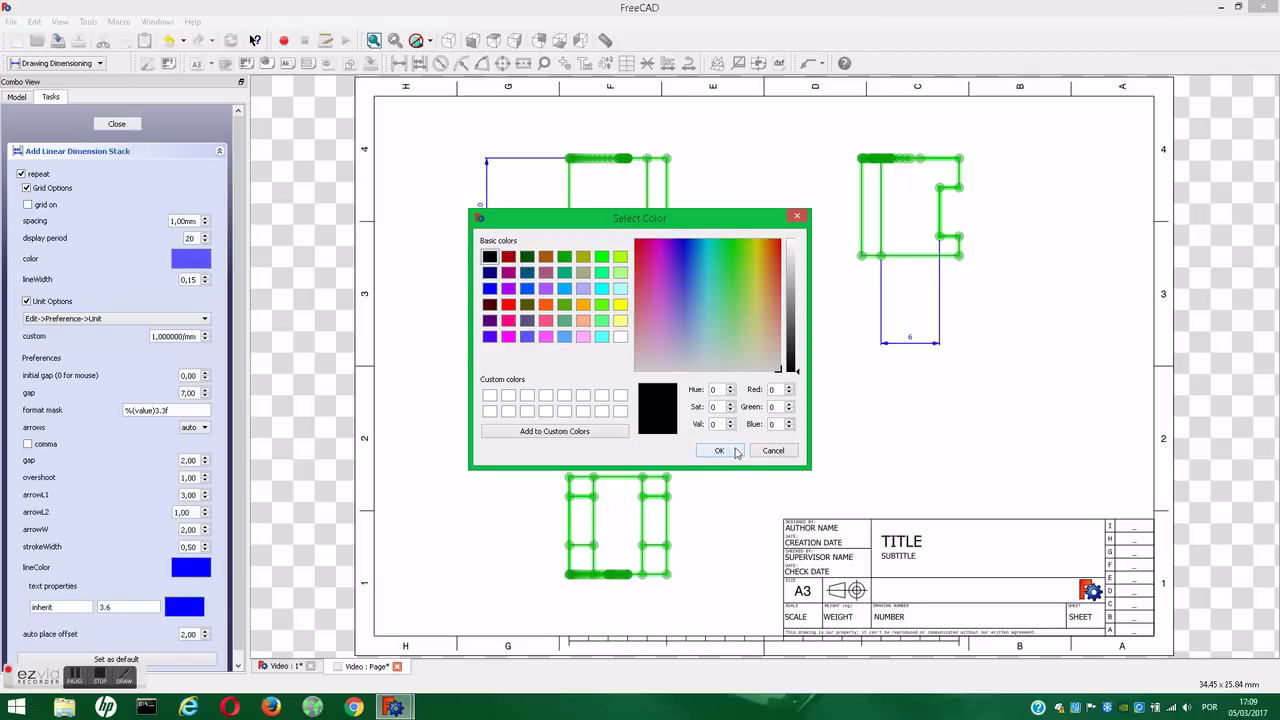
{"action": "left_click", "coordinate": [718, 451]}
{"action": "left_click", "coordinate": [182, 569]}
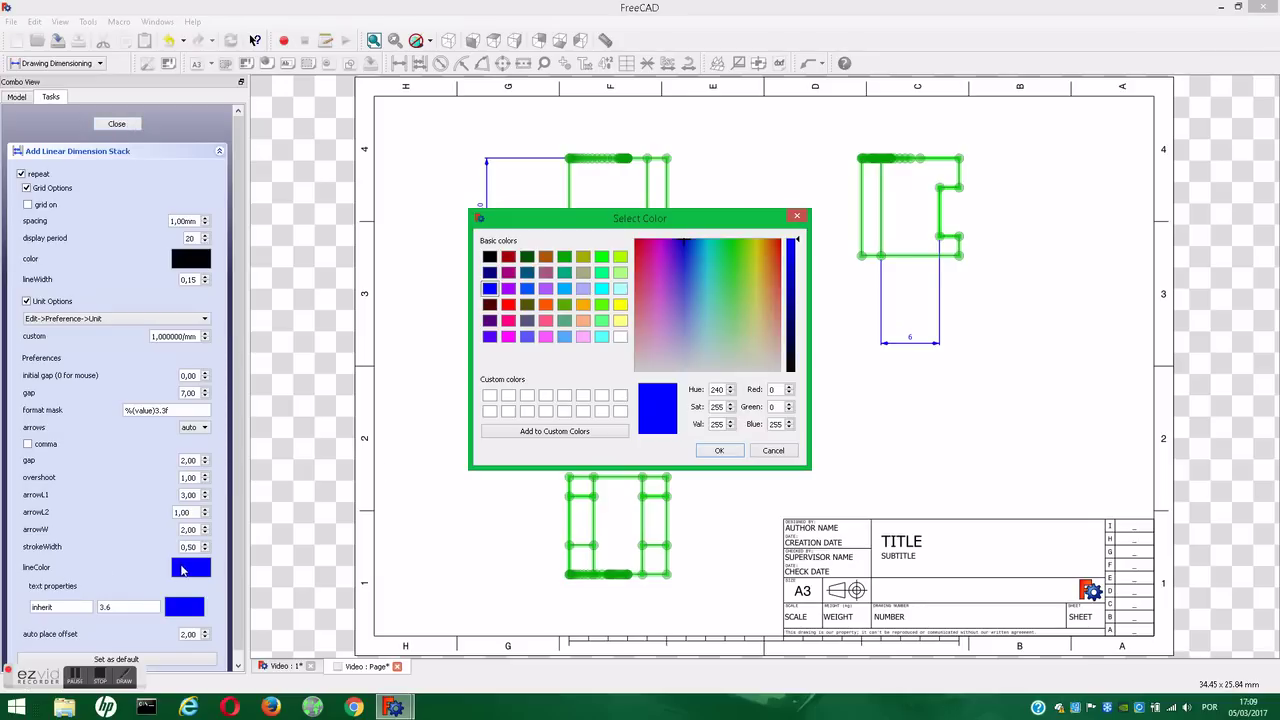
{"action": "left_click", "coordinate": [489, 257]}
{"action": "left_click", "coordinate": [718, 451]}
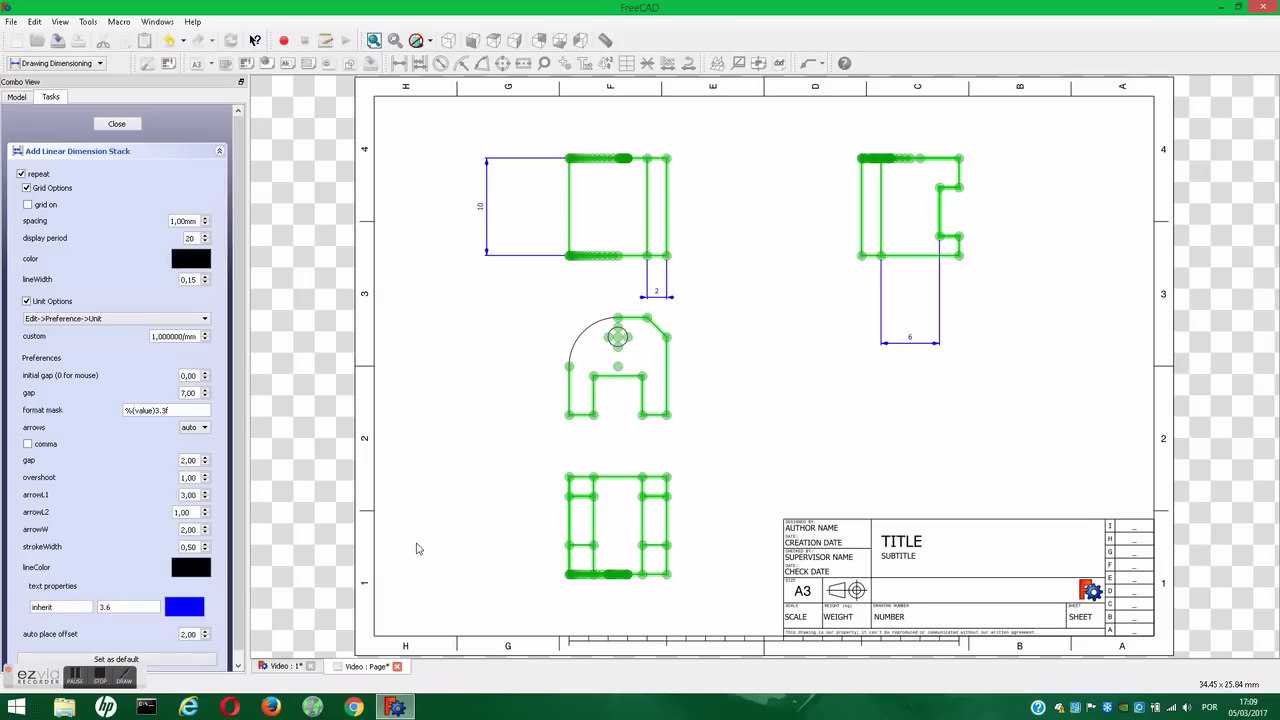
{"action": "left_click", "coordinate": [197, 609]}
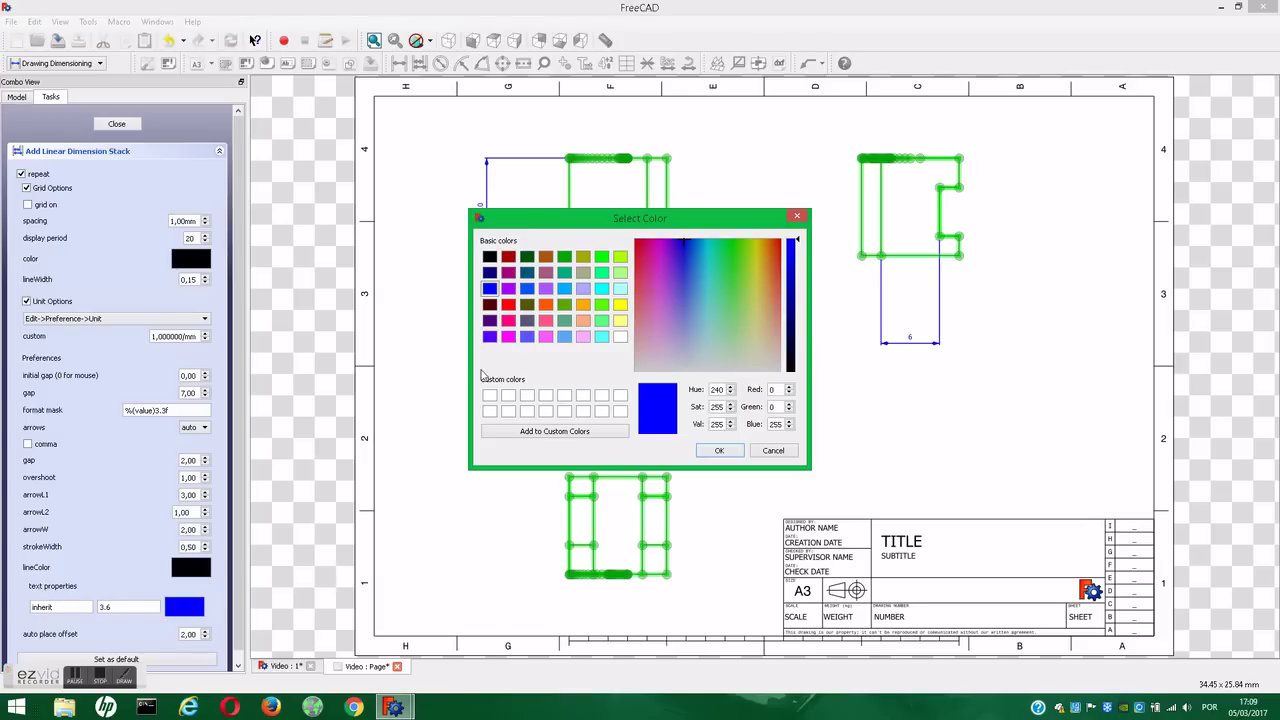
{"action": "left_click", "coordinate": [489, 257]}
{"action": "left_click", "coordinate": [718, 451]}
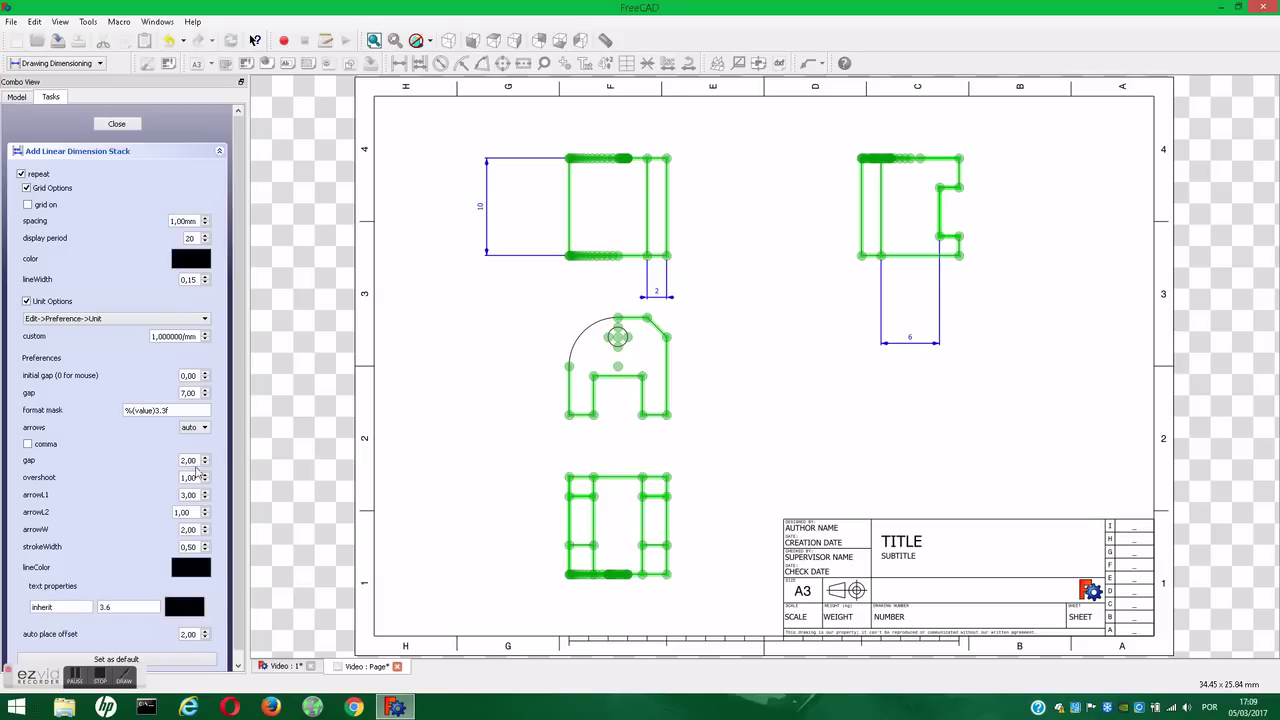
{"action": "scroll", "coordinate": [151, 512], "scroll_direction": "down", "scroll_amount": 1}
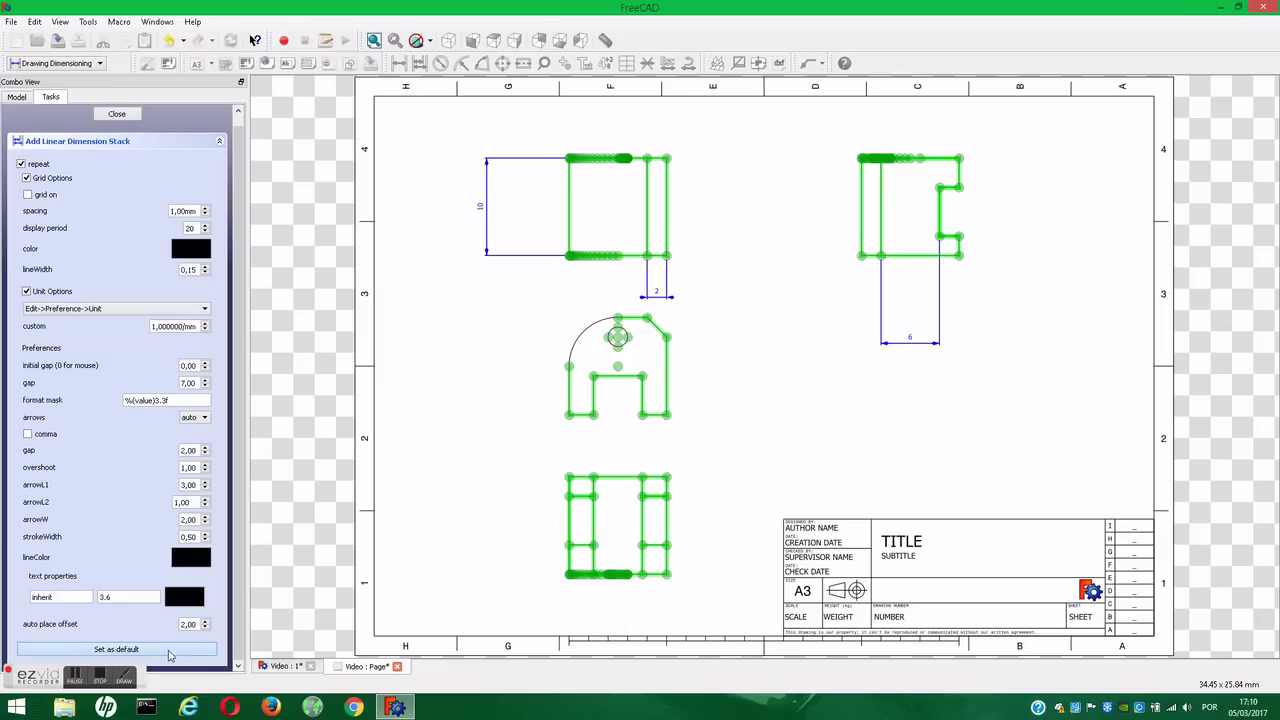
{"action": "left_click", "coordinate": [116, 113]}
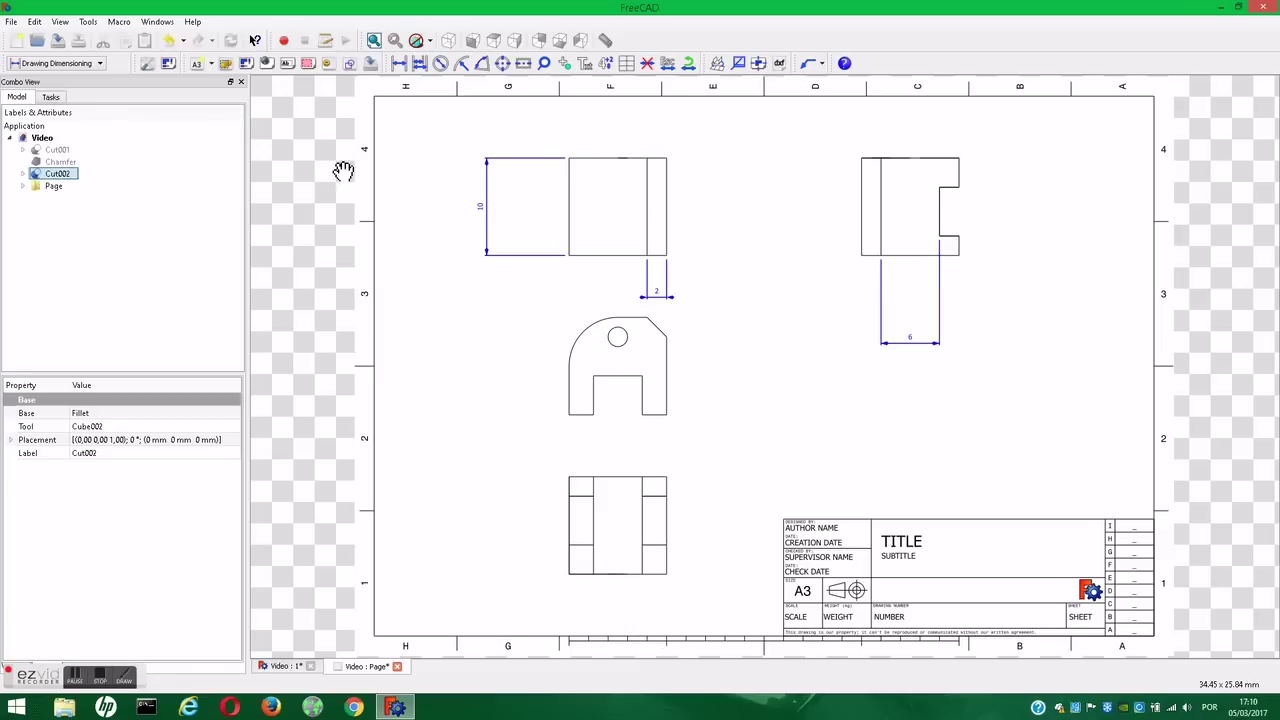
Add an R5 radius dimension to the arc in the front view.
{"action": "left_click", "coordinate": [461, 64]}
{"action": "left_click", "coordinate": [585, 338]}
{"action": "left_click", "coordinate": [450, 343]}
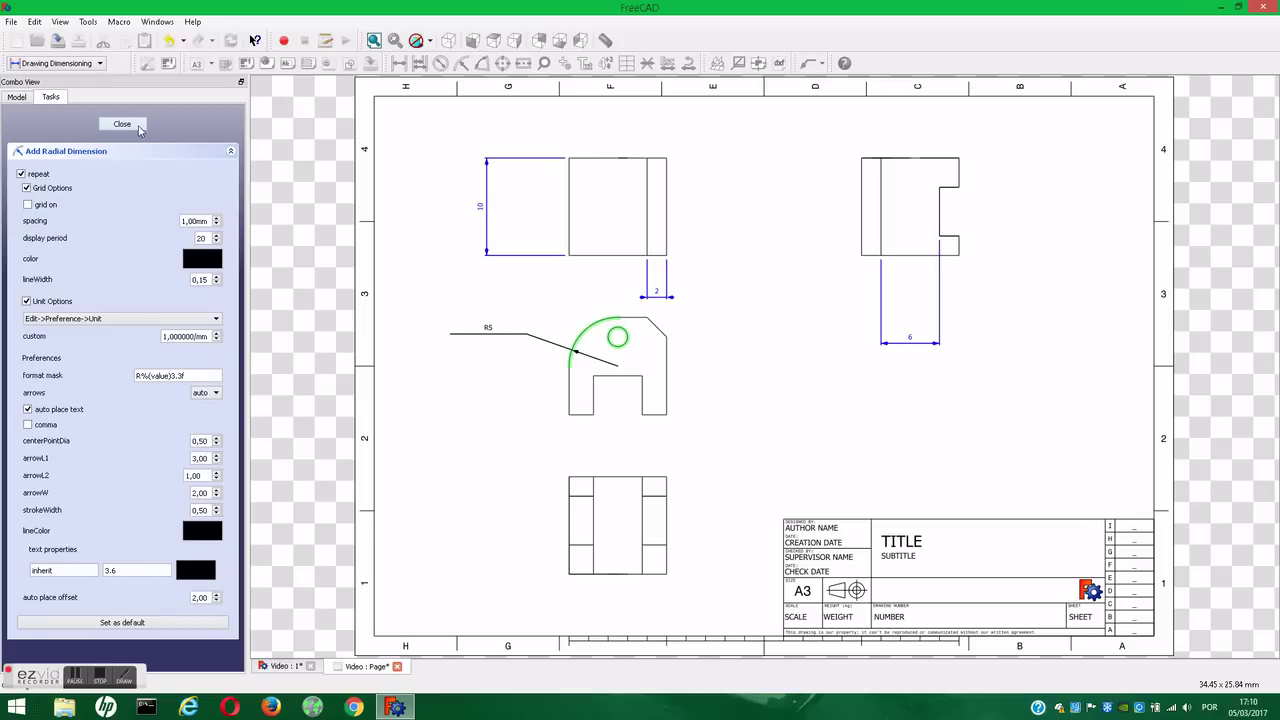
{"action": "left_click", "coordinate": [138, 128]}
Dimension the small hole with a Ø2 diameter label placed to its right.
{"action": "left_click", "coordinate": [440, 63]}
{"action": "left_click", "coordinate": [618, 327]}
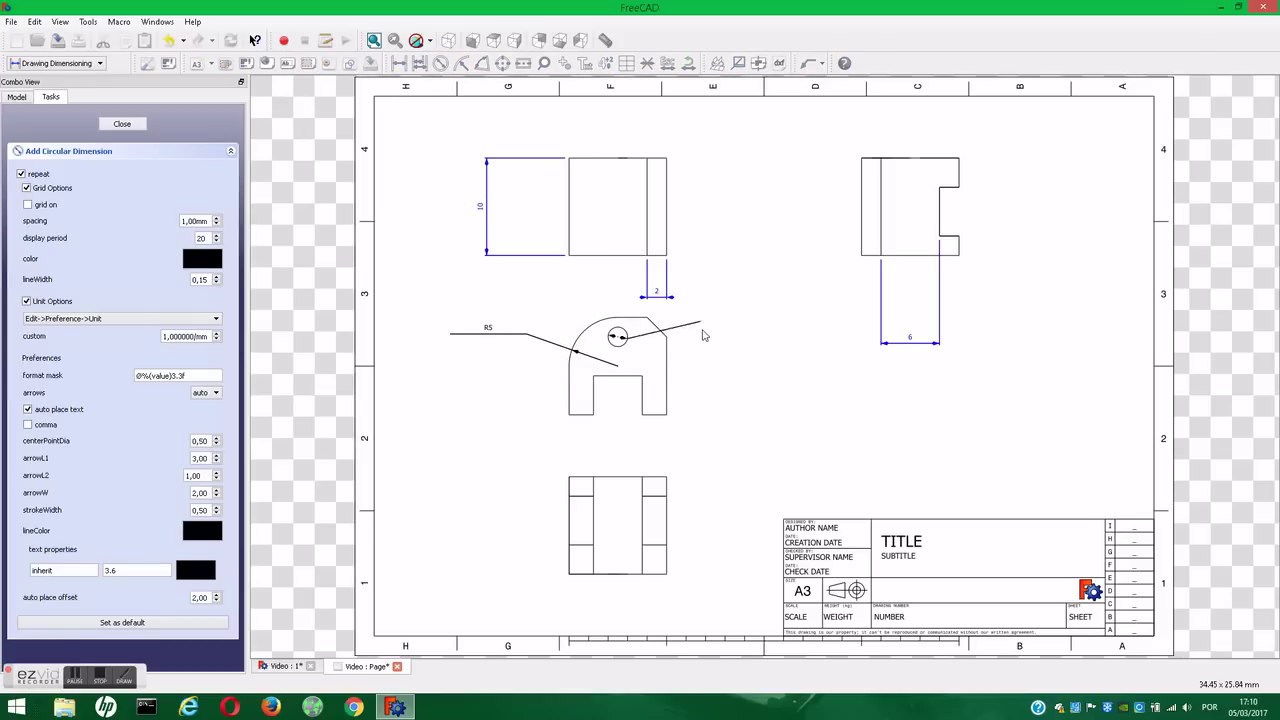
{"action": "left_click", "coordinate": [731, 363]}
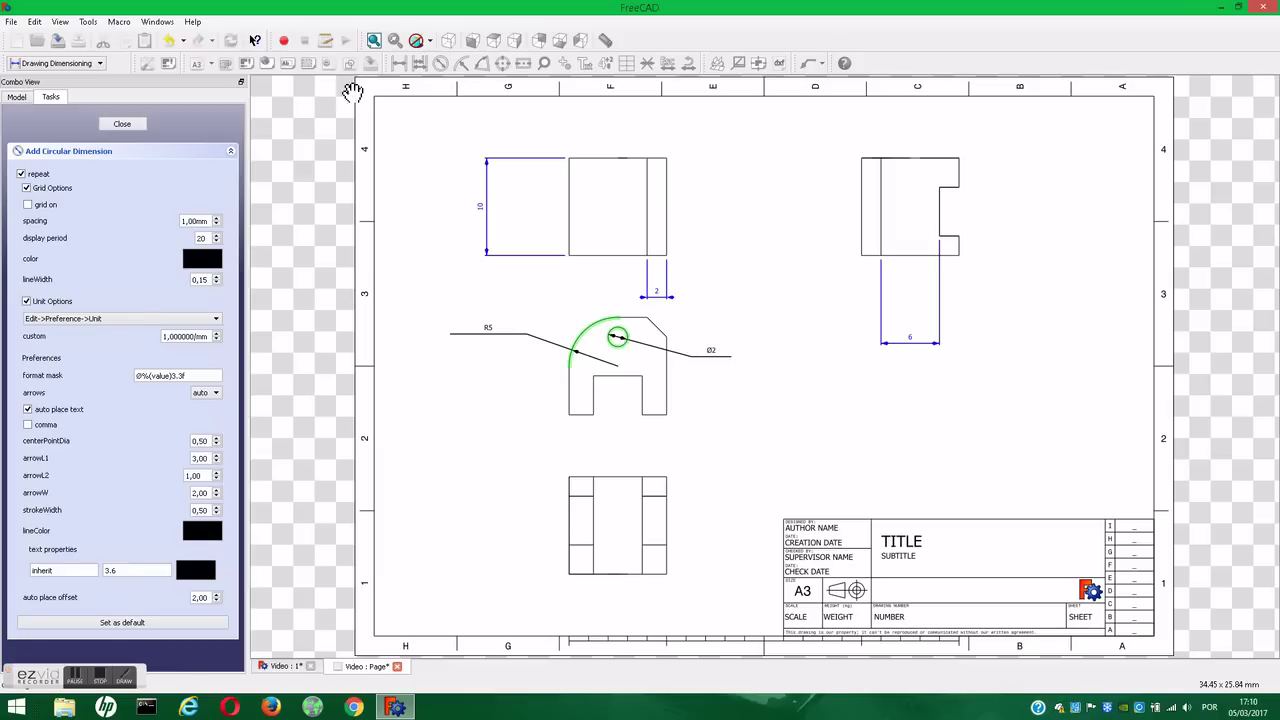
{"action": "left_click", "coordinate": [122, 124]}
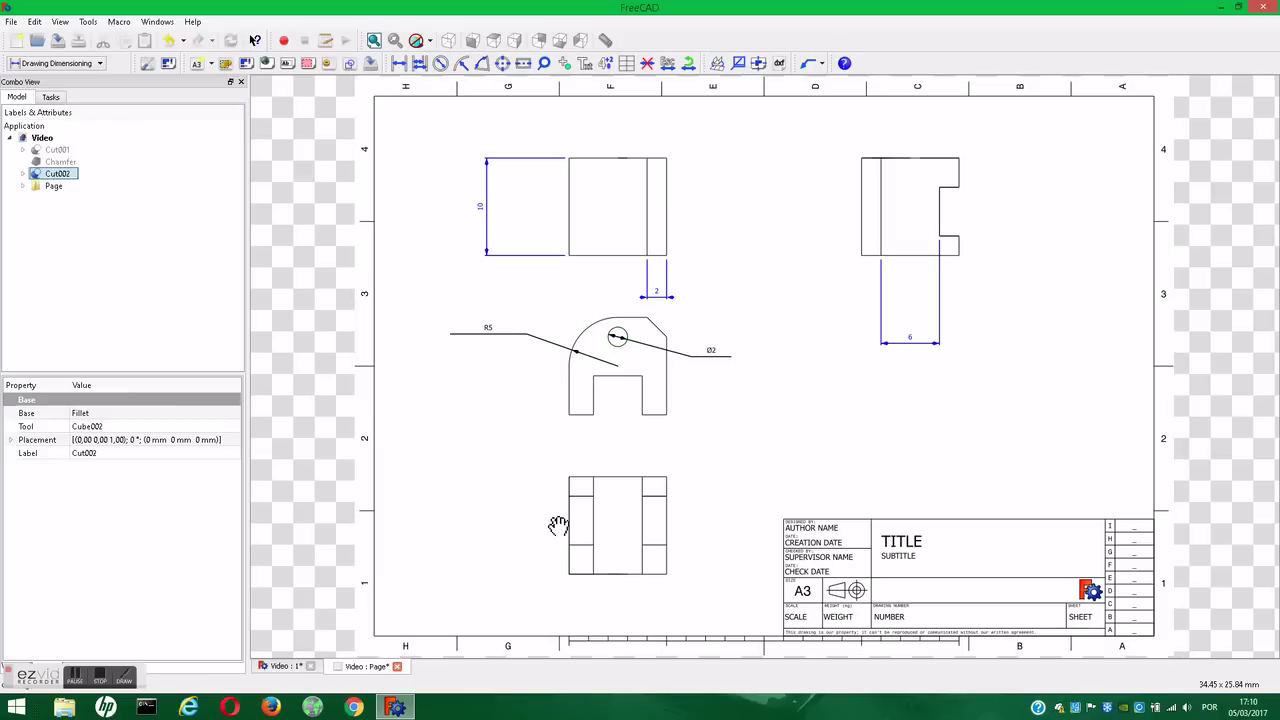
{"action": "left_click", "coordinate": [482, 63]}
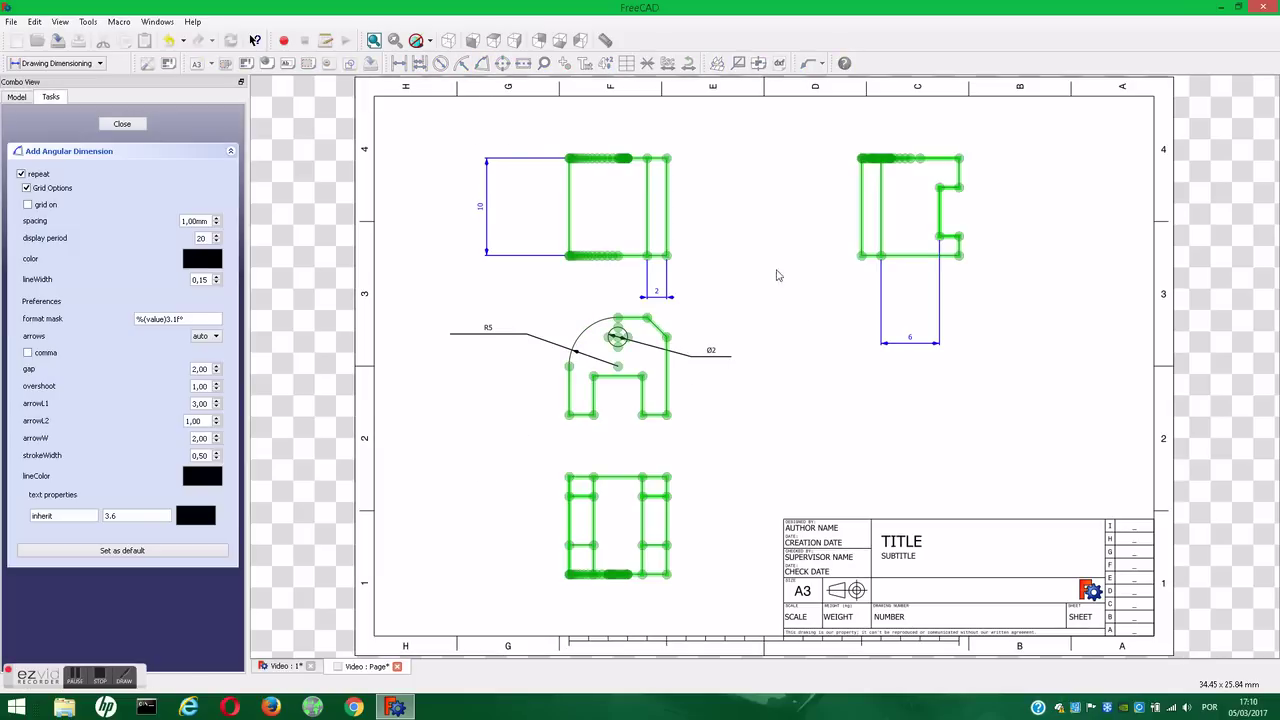
Mark the notch corner of the upper-right view with a 90.0° angular dimension.
{"action": "left_click", "coordinate": [961, 181]}
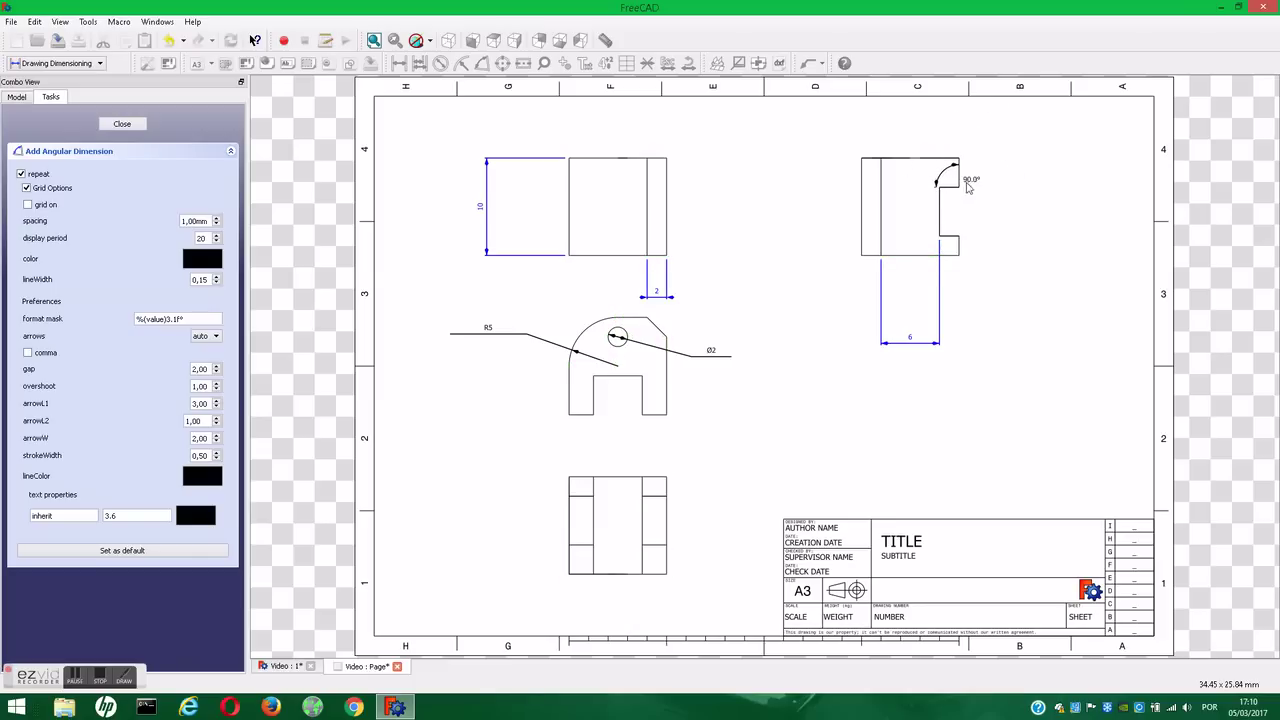
{"action": "left_click", "coordinate": [928, 172]}
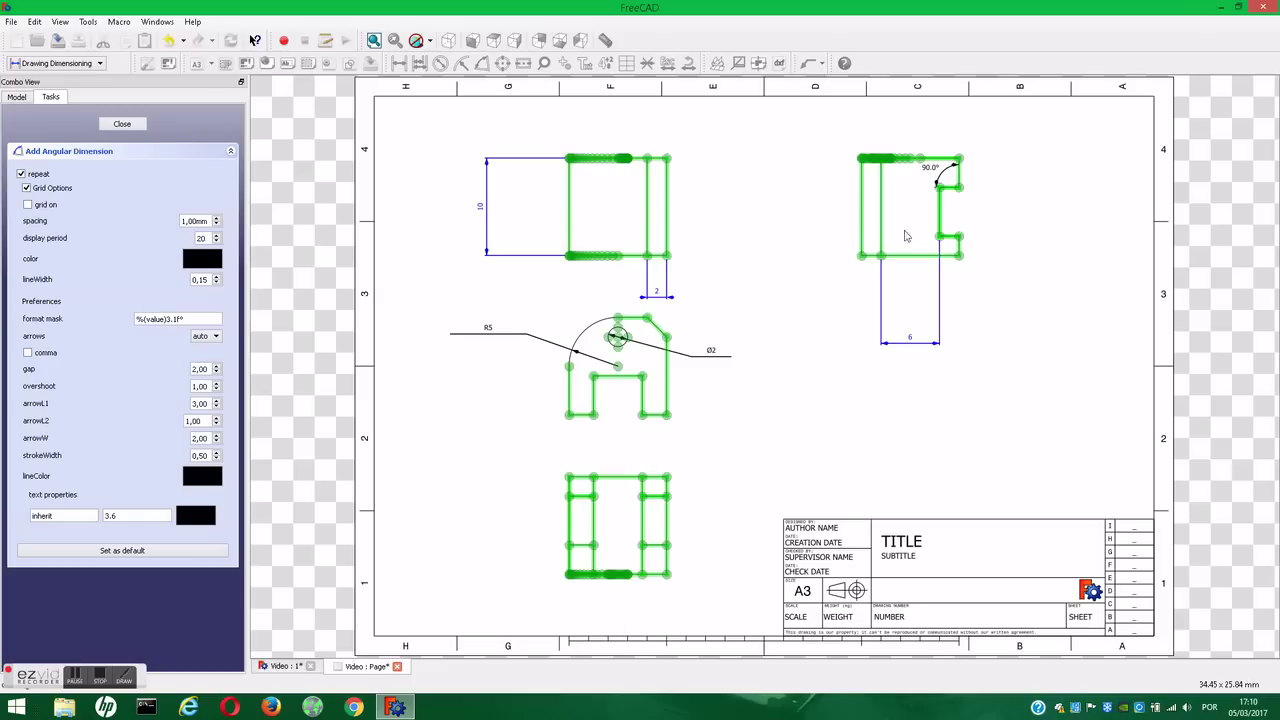
{"action": "left_click", "coordinate": [121, 125]}
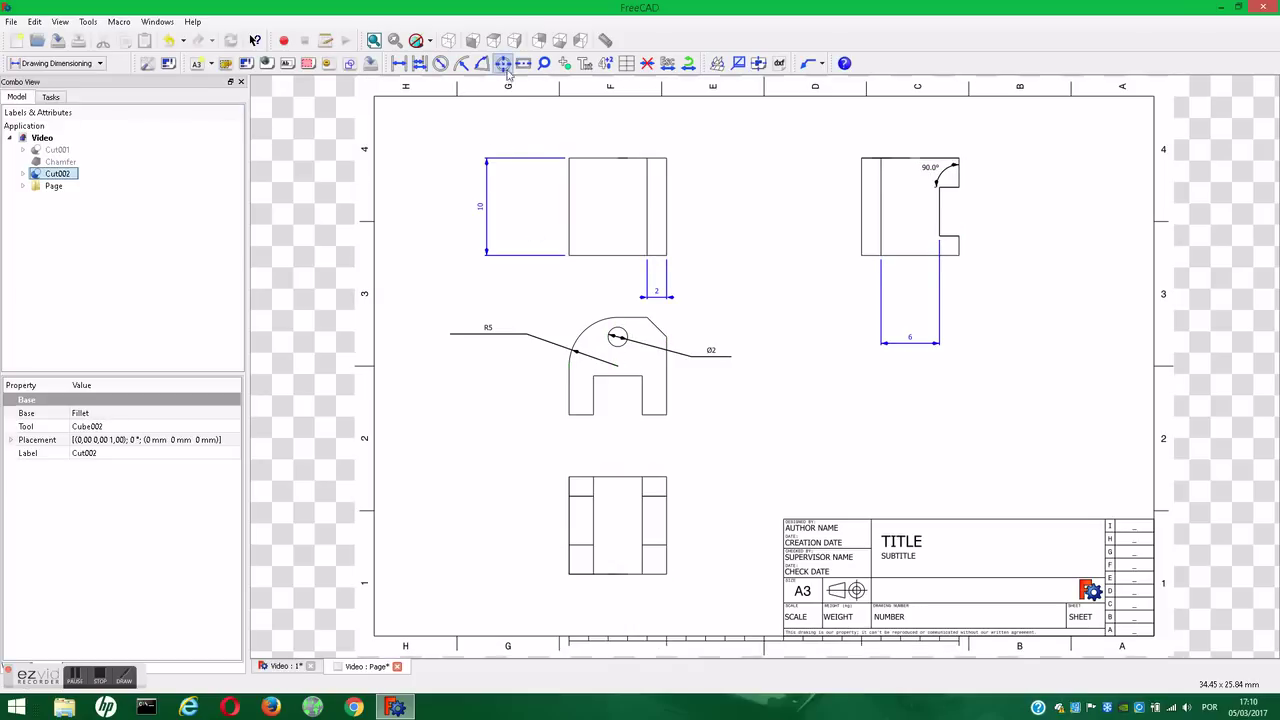
Add dashed centre lines across the small Ø2 hole in the profile view.
{"action": "left_click", "coordinate": [503, 63]}
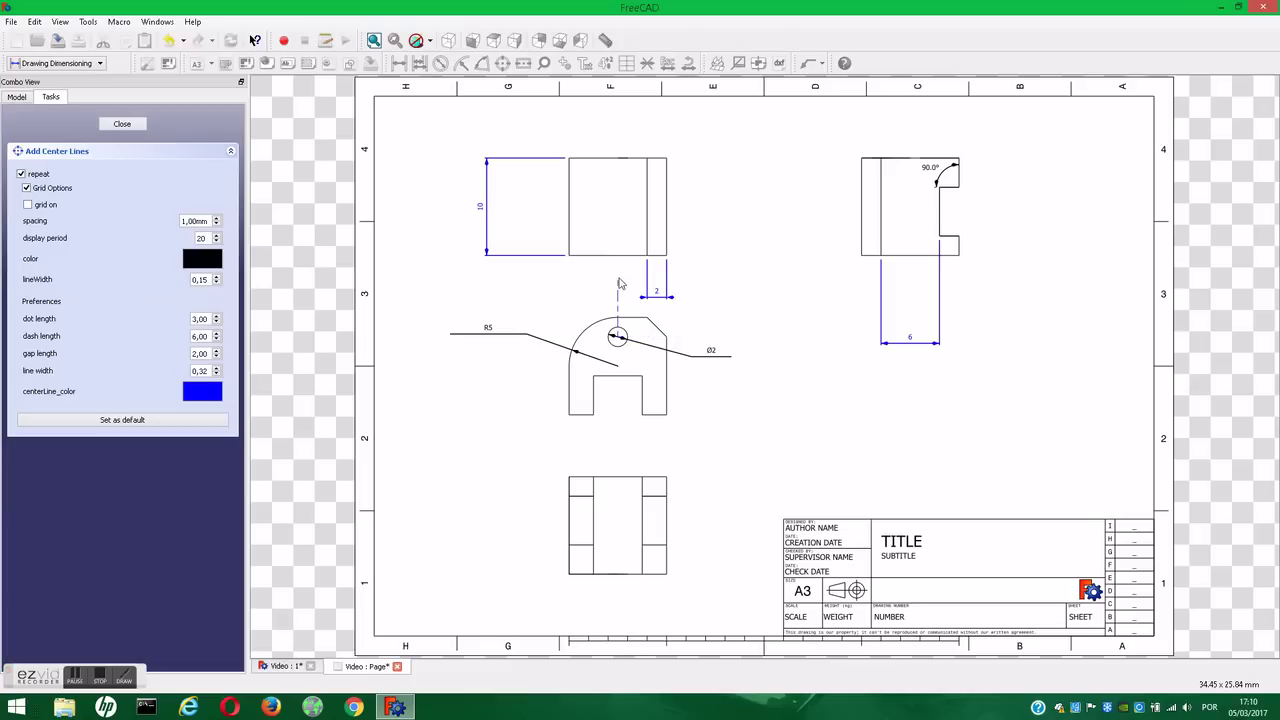
{"action": "left_click", "coordinate": [665, 337]}
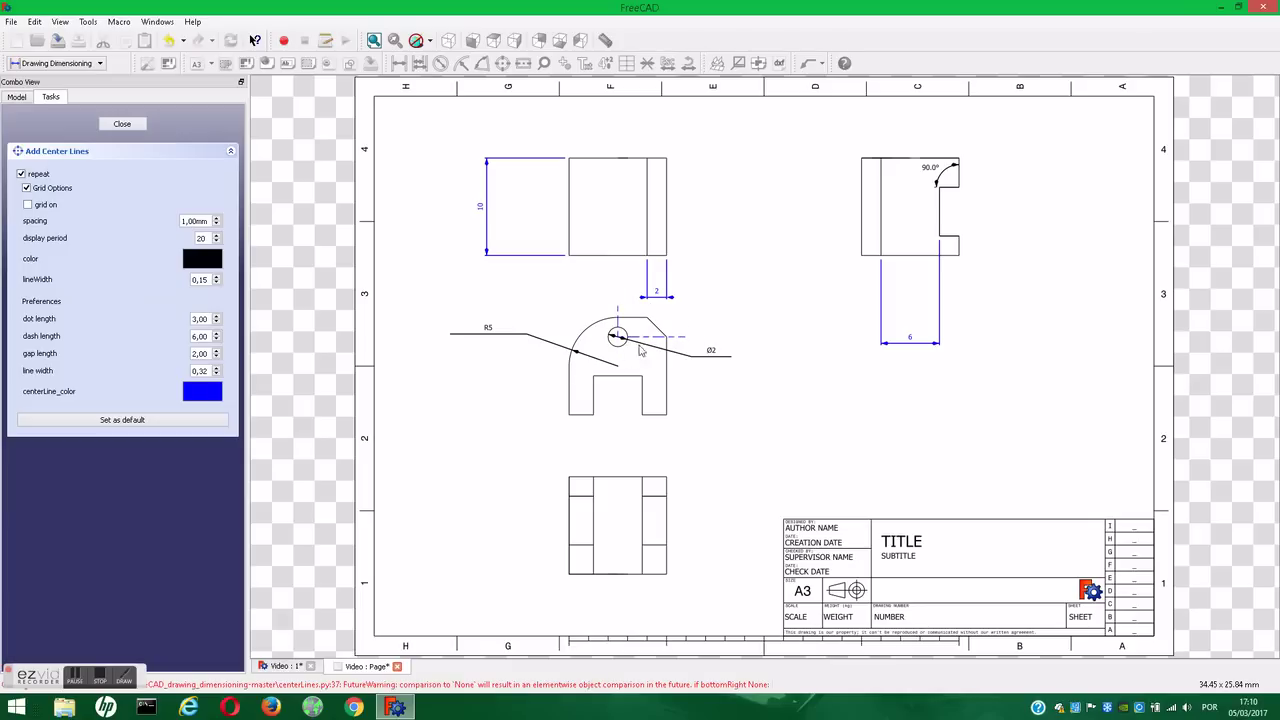
{"action": "left_click", "coordinate": [572, 368]}
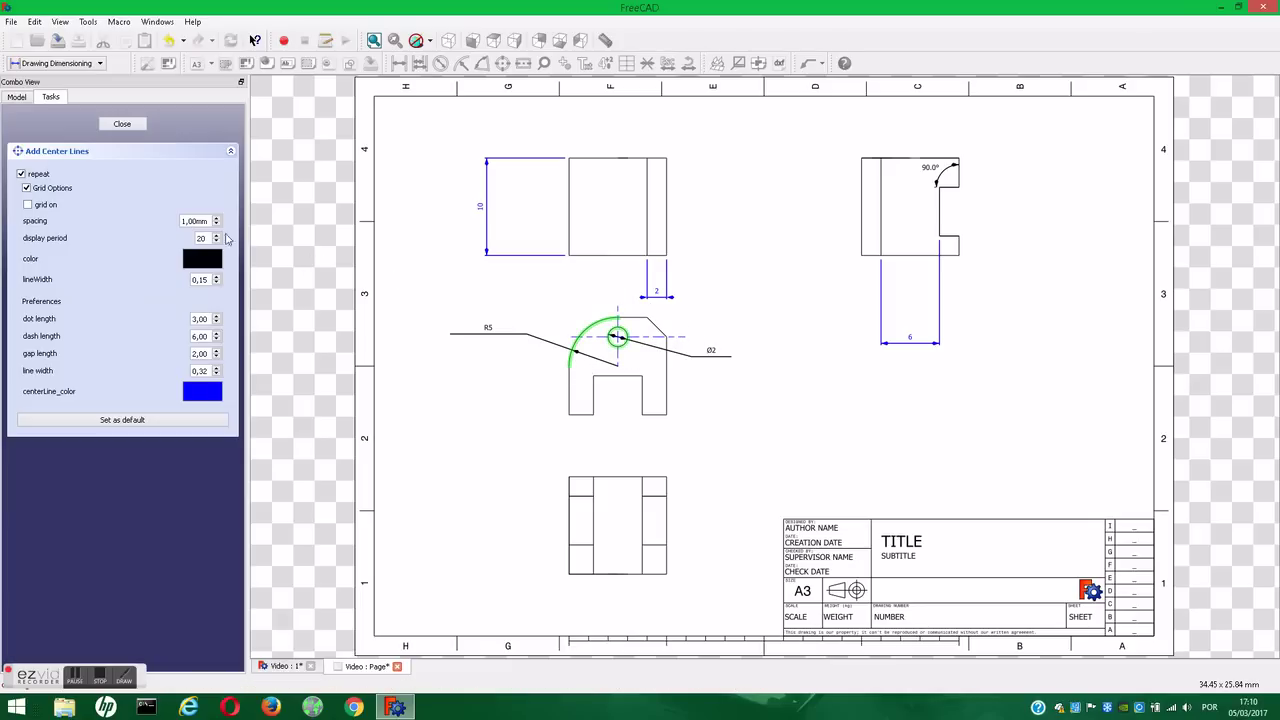
{"action": "left_click", "coordinate": [122, 124]}
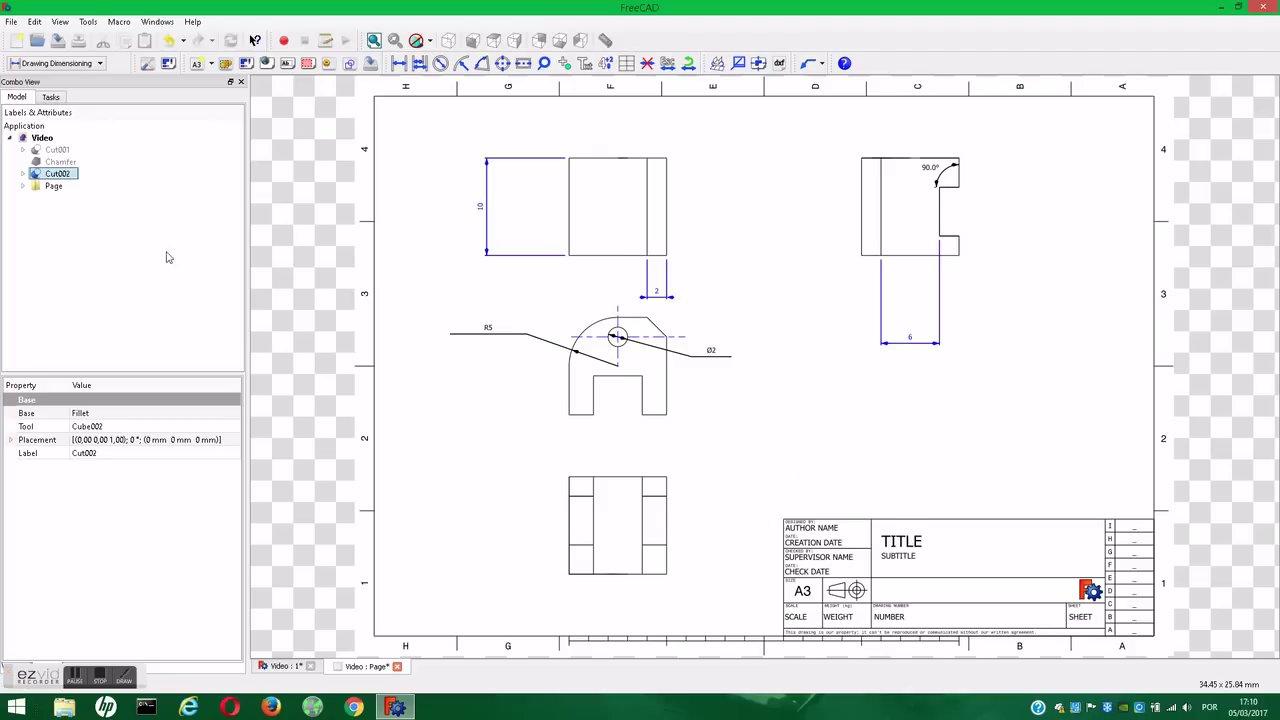
{"action": "left_click", "coordinate": [53, 188]}
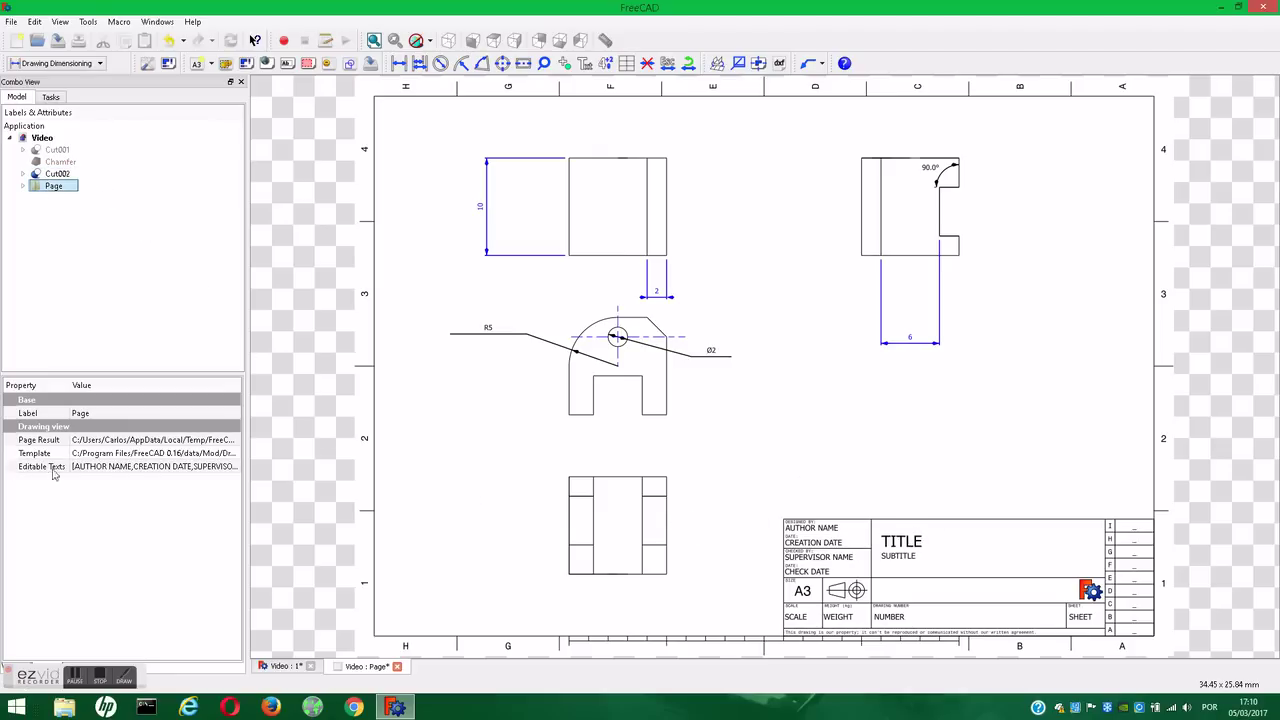
Replace the AUTHOR NAME placeholder in the title block's editable texts with the designer's name.
{"action": "left_click", "coordinate": [229, 470]}
{"action": "left_click", "coordinate": [230, 467]}
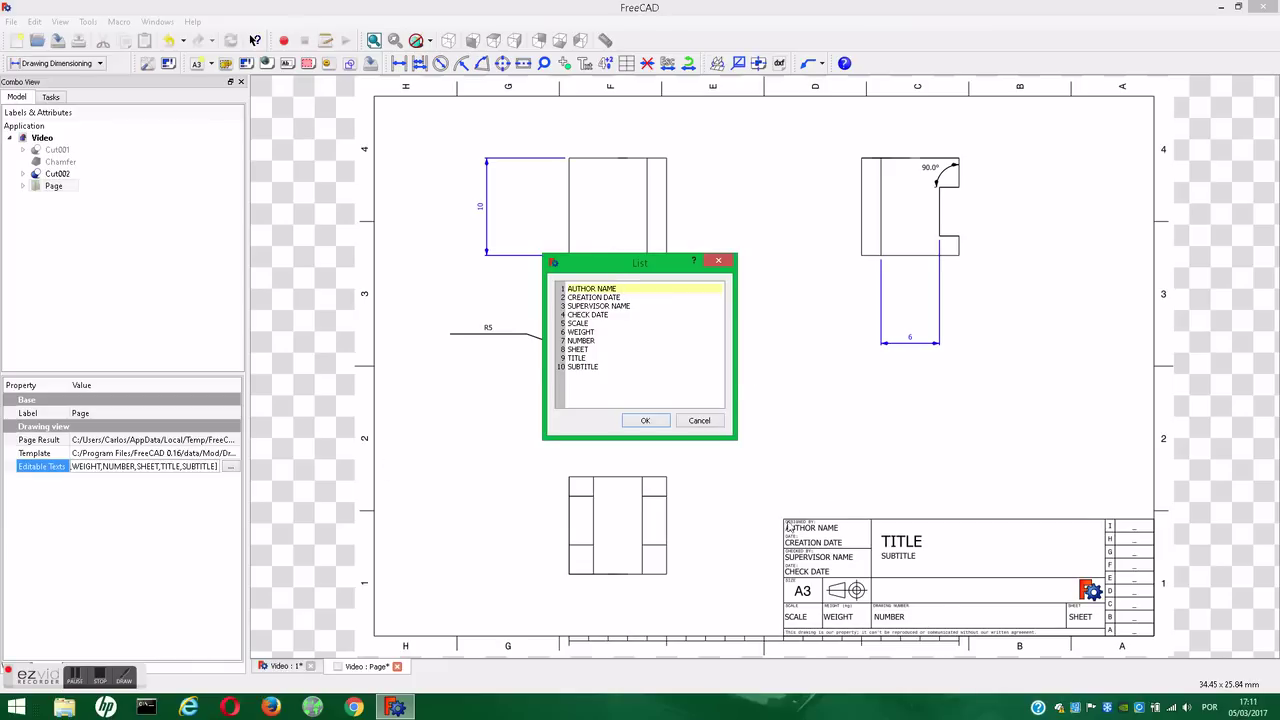
{"action": "left_click_drag", "start_coordinate": [623, 288], "coordinate": [540, 288]}
{"action": "type", "text": "MINDSCRAPER"}
Set the title to OPEN SOURCE and subtitle to FreeCAD, then save the drawing.
{"action": "left_click_drag", "start_coordinate": [590, 358], "coordinate": [599, 351]}
{"action": "left_click", "coordinate": [590, 358]}
{"action": "left_click_drag", "start_coordinate": [590, 358], "coordinate": [567, 358]}
{"action": "type", "text": "OPEN SOURCE"}
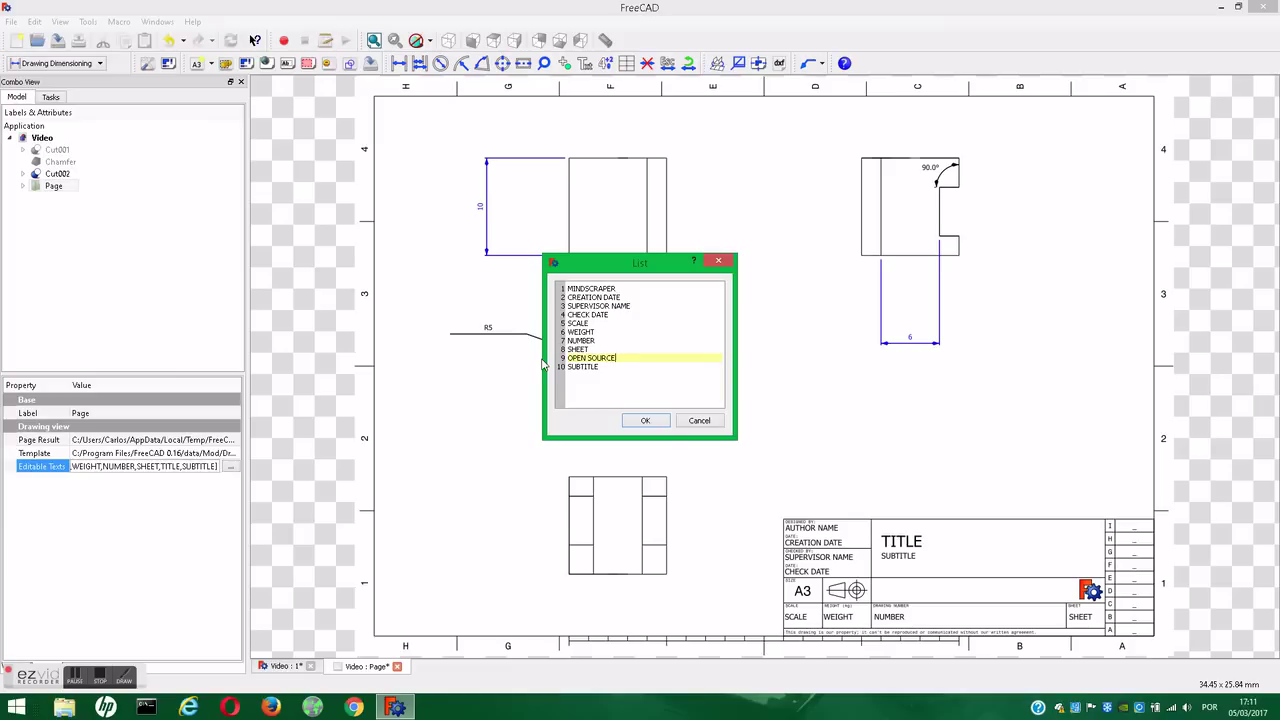
{"action": "left_click", "coordinate": [606, 366]}
{"action": "left_click_drag", "start_coordinate": [606, 366], "coordinate": [567, 366]}
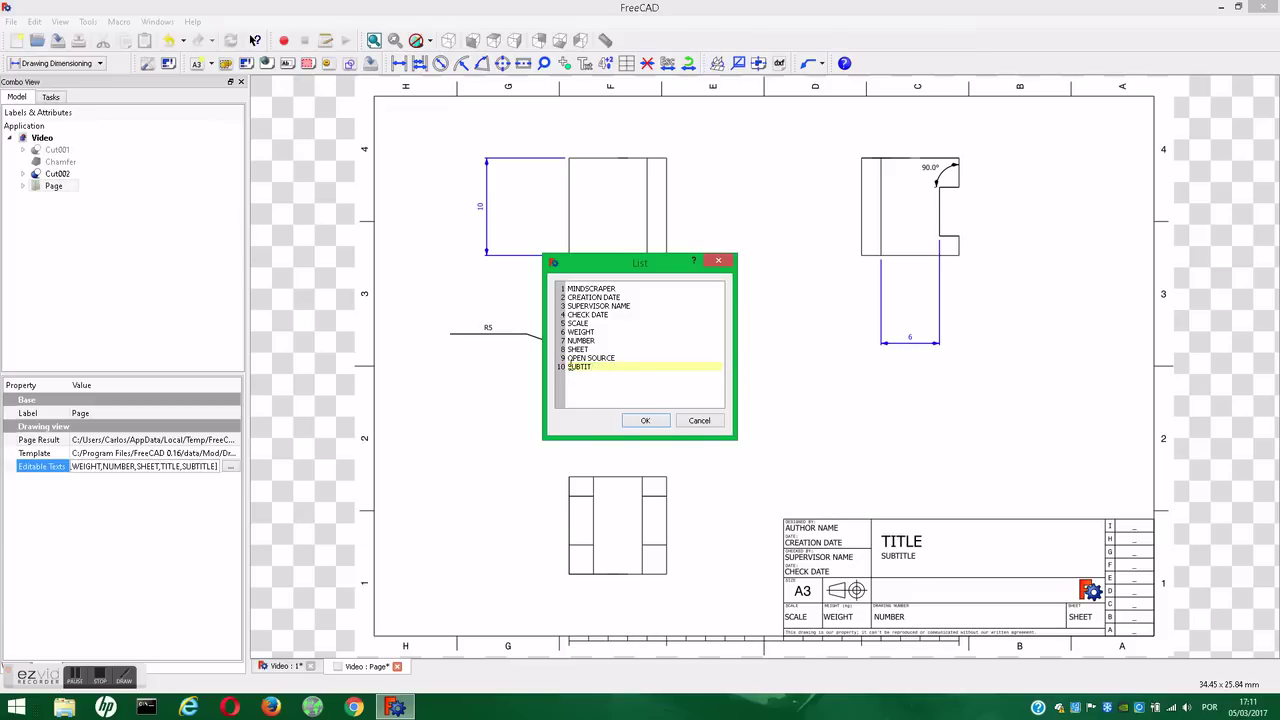
{"action": "key", "text": "BackSpace"}
{"action": "key", "text": "BackSpace"}
{"action": "key", "text": "BackSpace"}
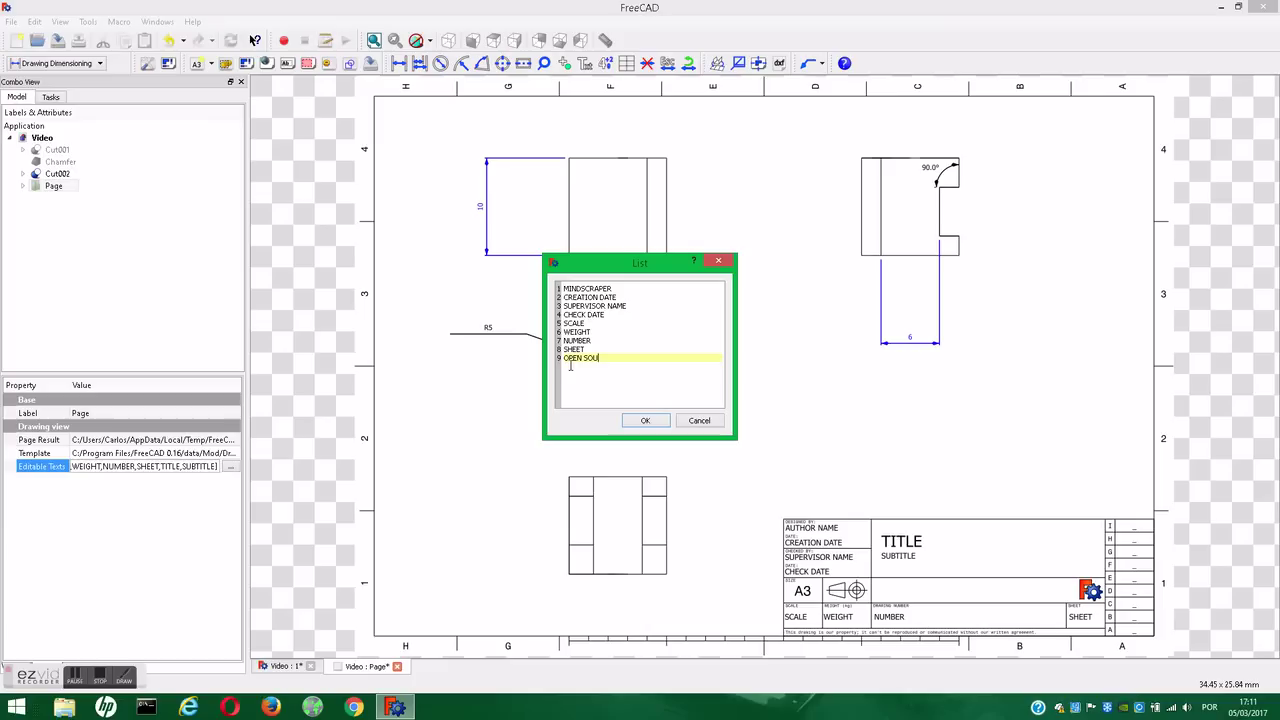
{"action": "key", "text": "Left"}
{"action": "key", "text": "Left"}
{"action": "key", "text": "Return"}
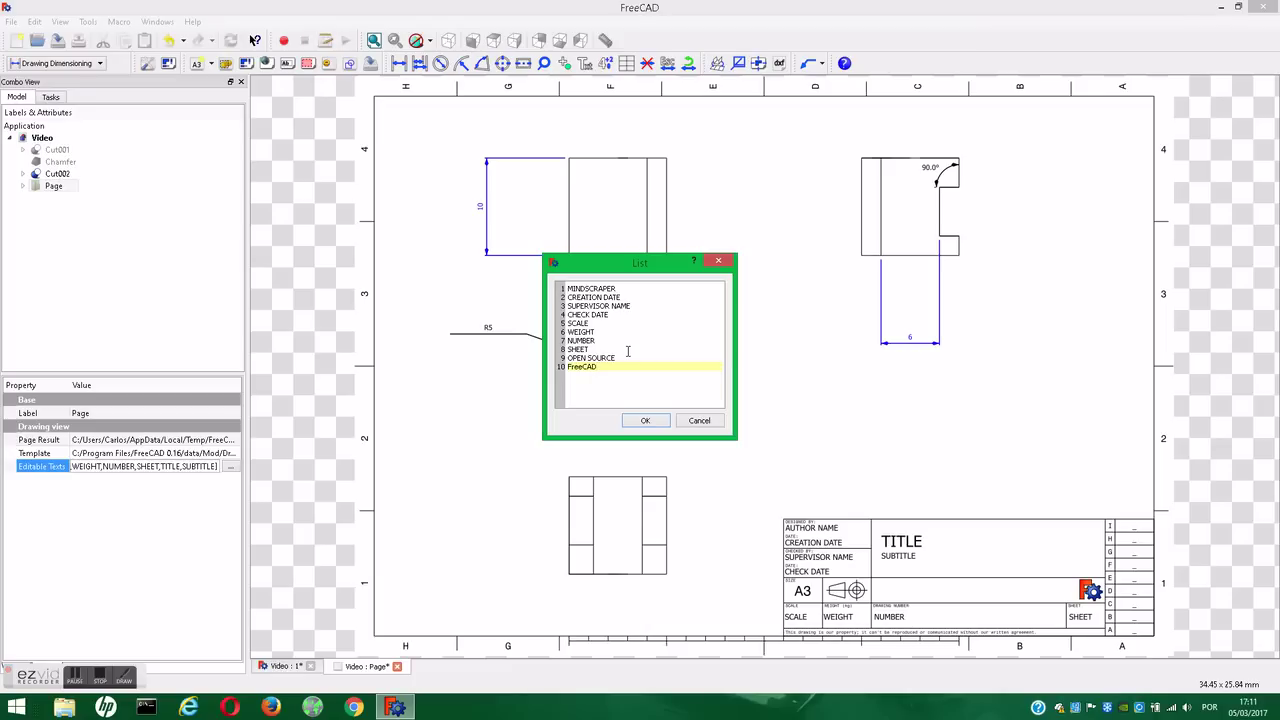
{"action": "left_click", "coordinate": [645, 420]}
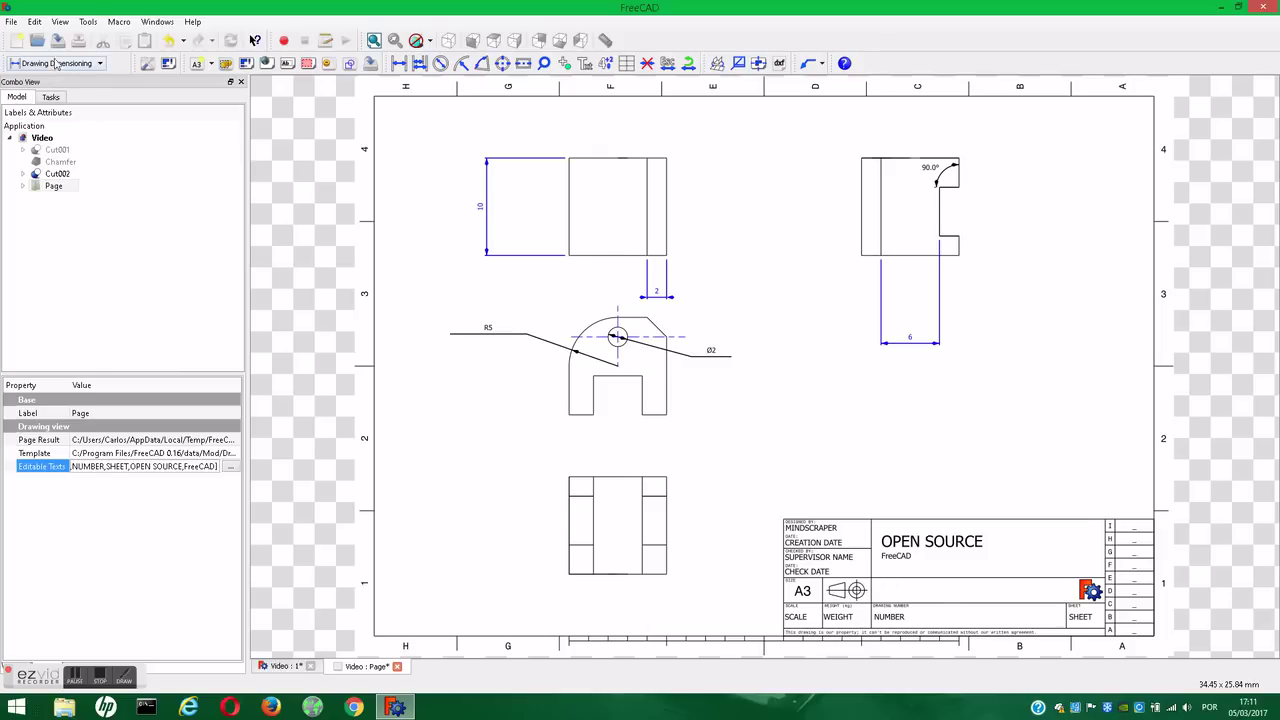
{"action": "left_click", "coordinate": [57, 41]}
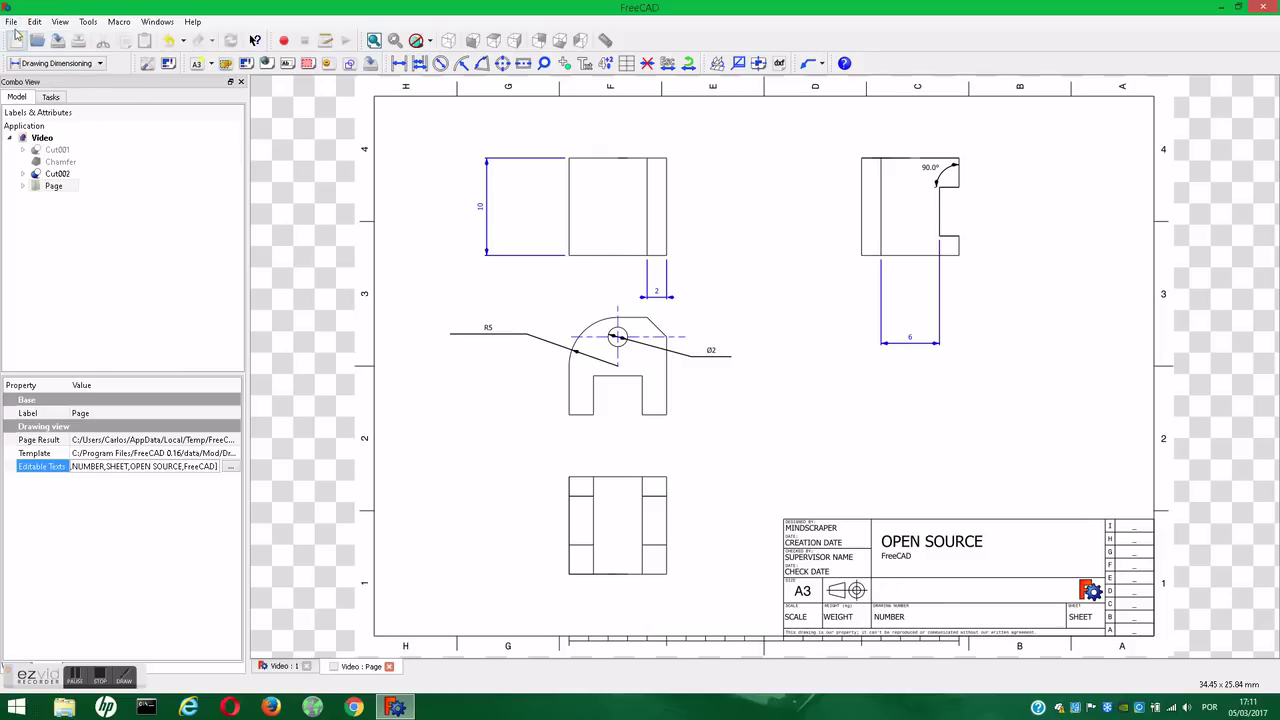
Export the page as PDF1 at A3 size, close FreeCAD and open the PDF.
{"action": "left_click", "coordinate": [11, 21]}
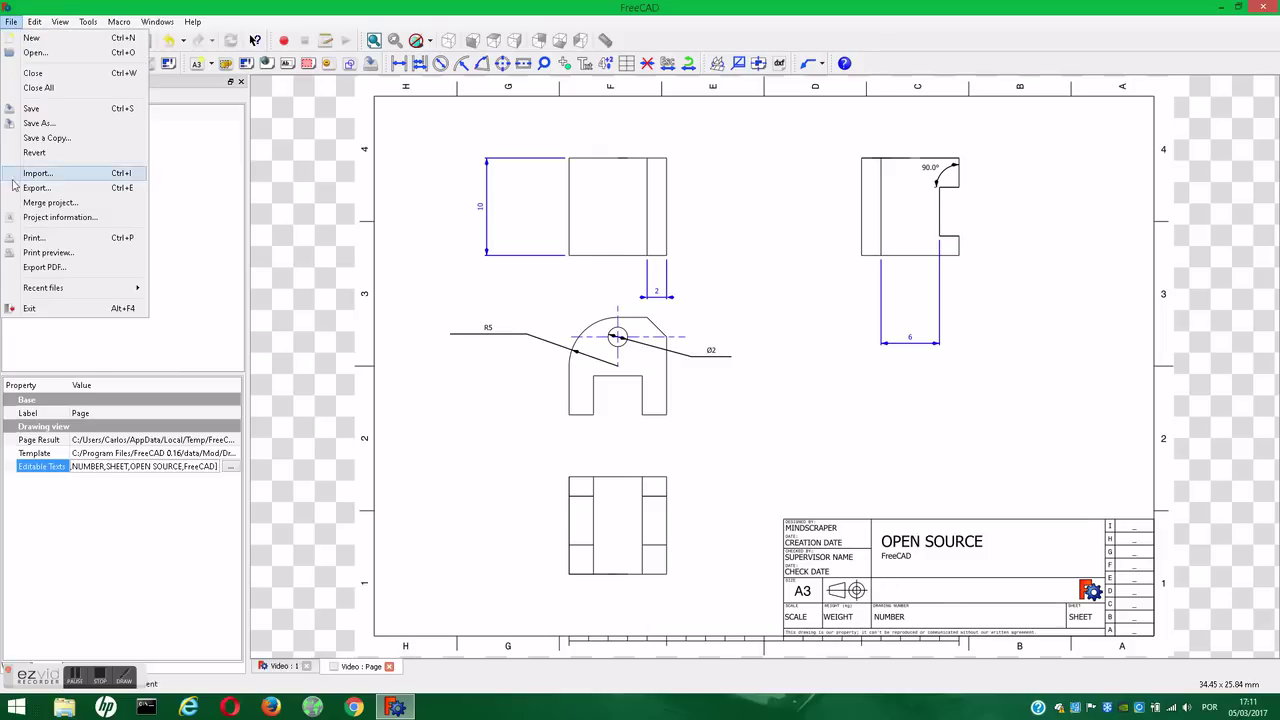
{"action": "left_click", "coordinate": [31, 268]}
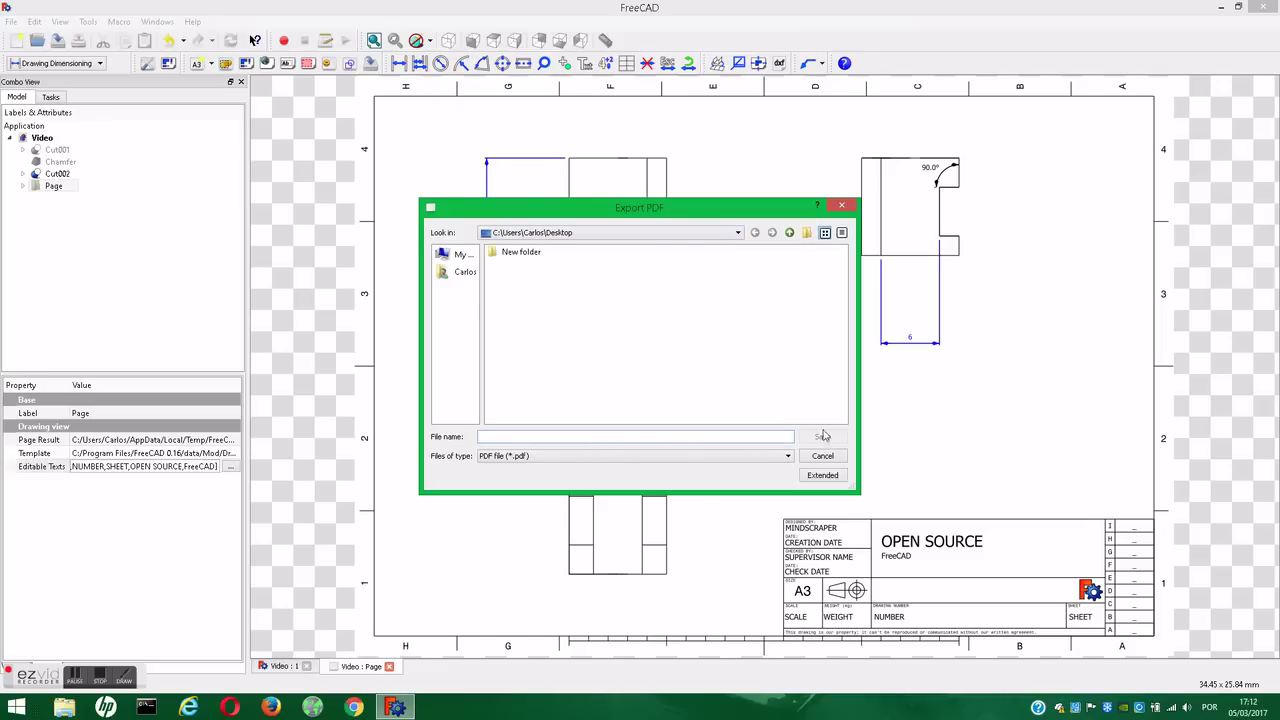
{"action": "type", "text": "PDF1"}
{"action": "left_click", "coordinate": [822, 475]}
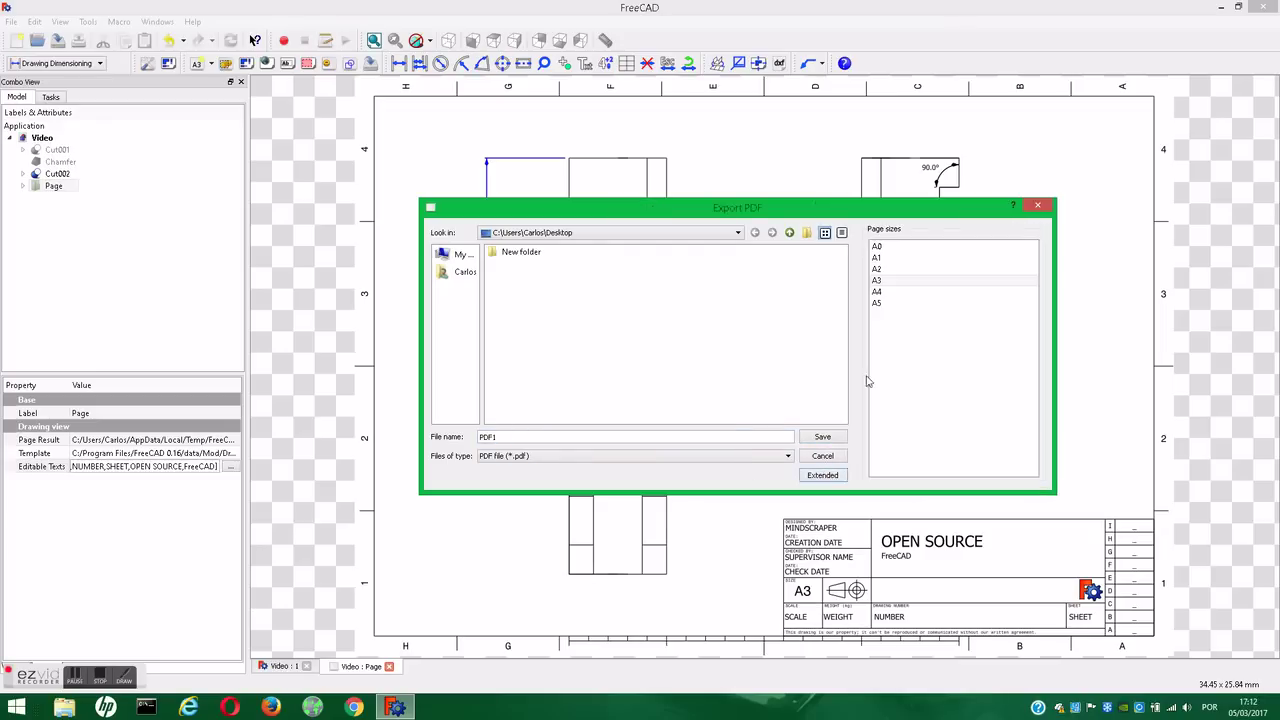
{"action": "left_click", "coordinate": [880, 283]}
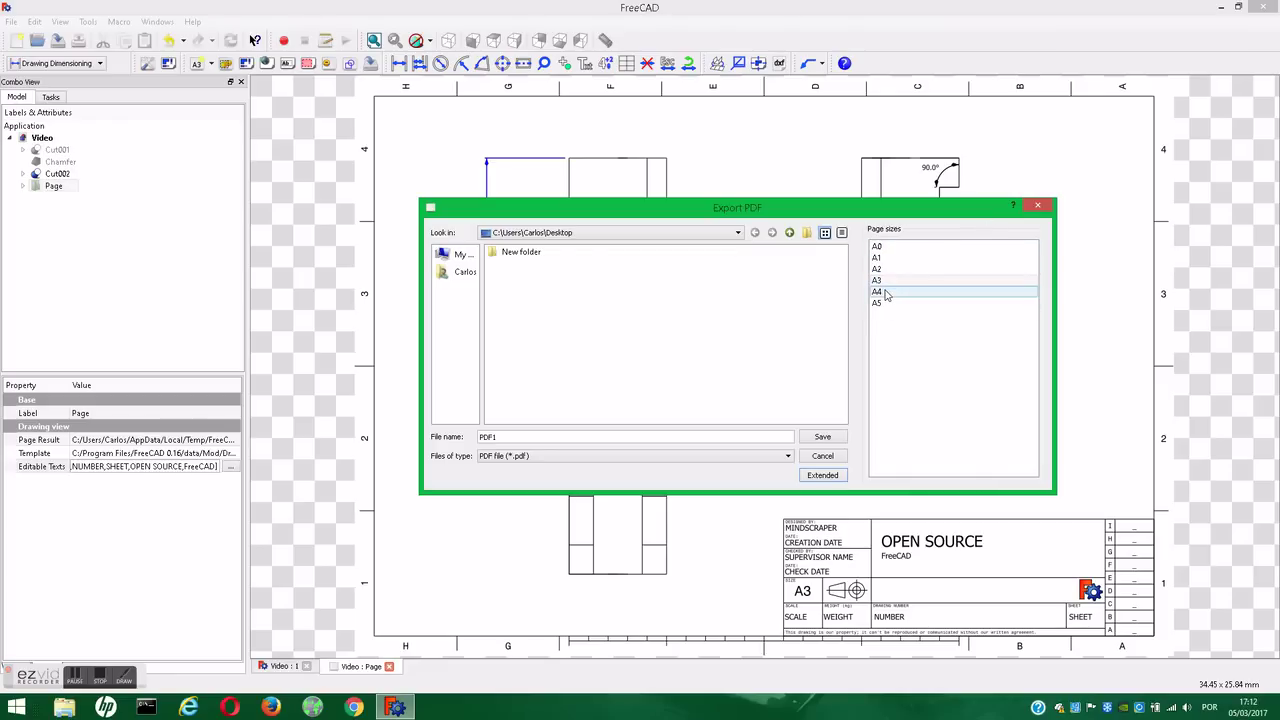
{"action": "left_click", "coordinate": [822, 437]}
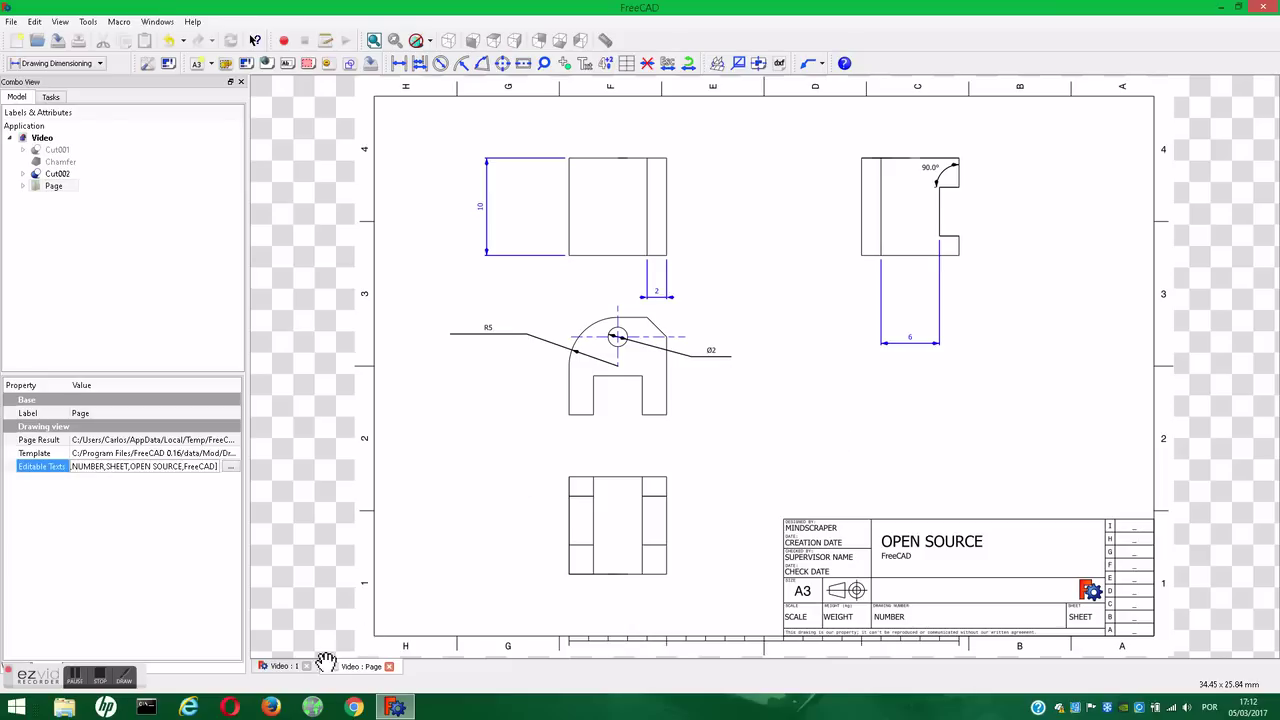
{"action": "left_click", "coordinate": [1264, 7]}
{"action": "double_click", "coordinate": [25, 248]}
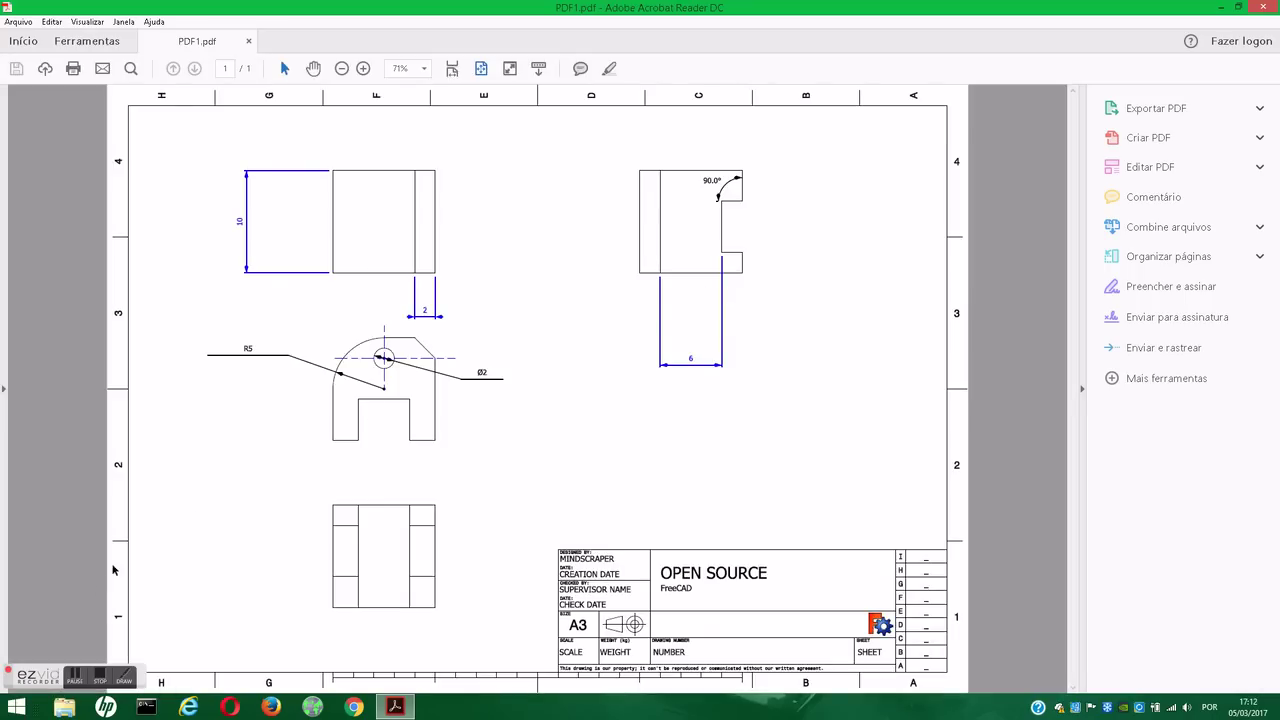
Click around Acrobat Reader's window showing PDF1.pdf with the dimensioned A3 drawing.
{"action": "left_click", "coordinate": [124, 677]}
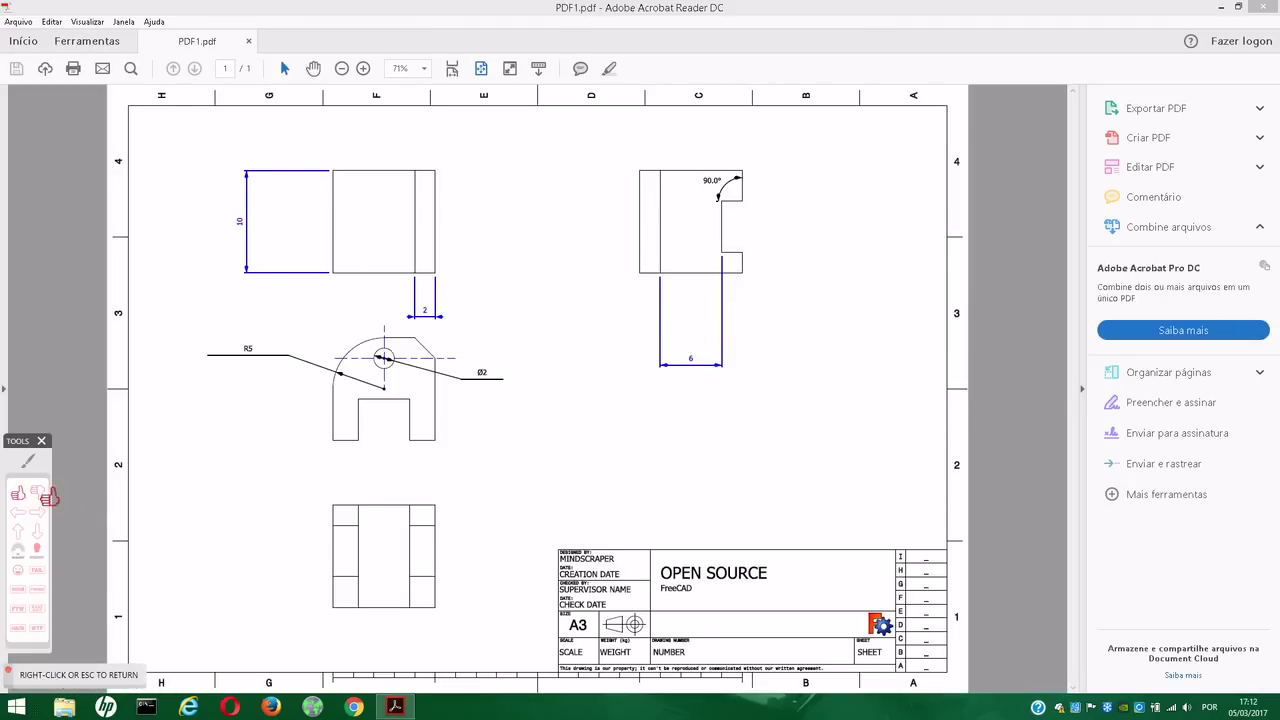
{"action": "left_click", "coordinate": [217, 505]}
{"action": "left_click", "coordinate": [507, 492]}
{"action": "left_click", "coordinate": [757, 392]}
{"action": "left_click", "coordinate": [799, 212]}
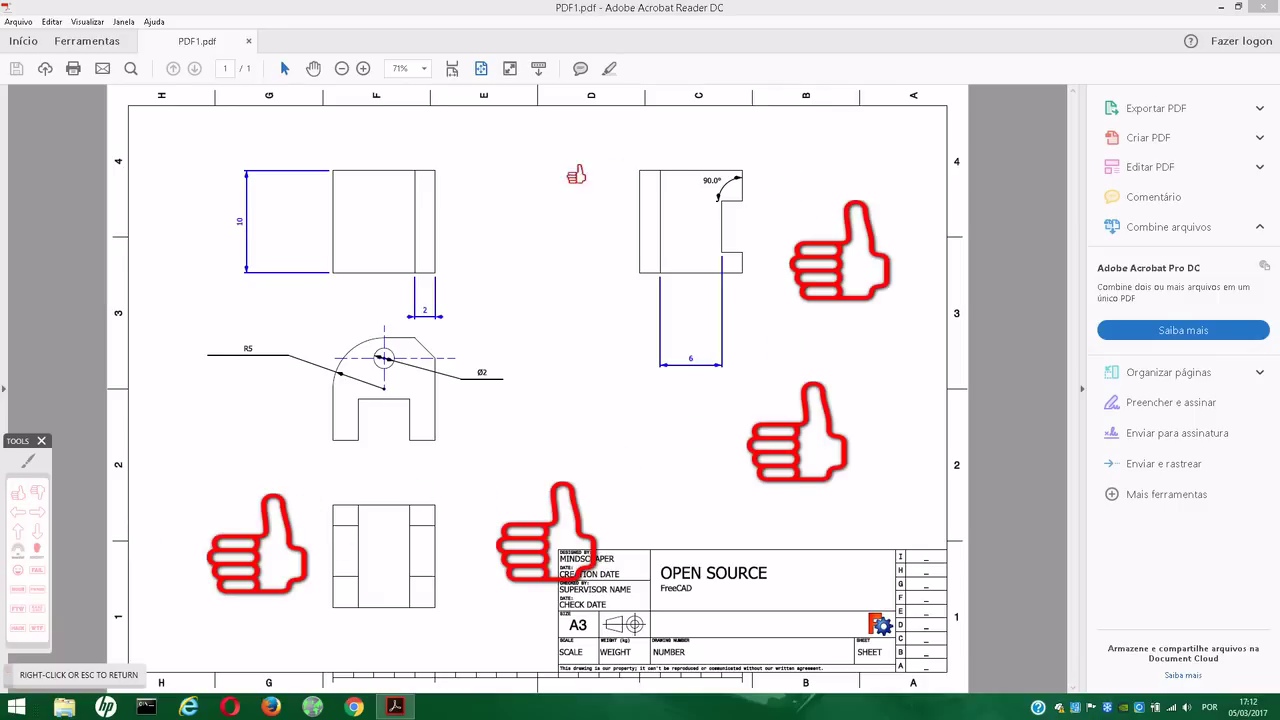
{"action": "left_click", "coordinate": [484, 231]}
{"action": "left_click", "coordinate": [246, 309]}
{"action": "left_click", "coordinate": [562, 309]}
{"action": "left_click", "coordinate": [506, 167]}
{"action": "left_click", "coordinate": [394, 325]}
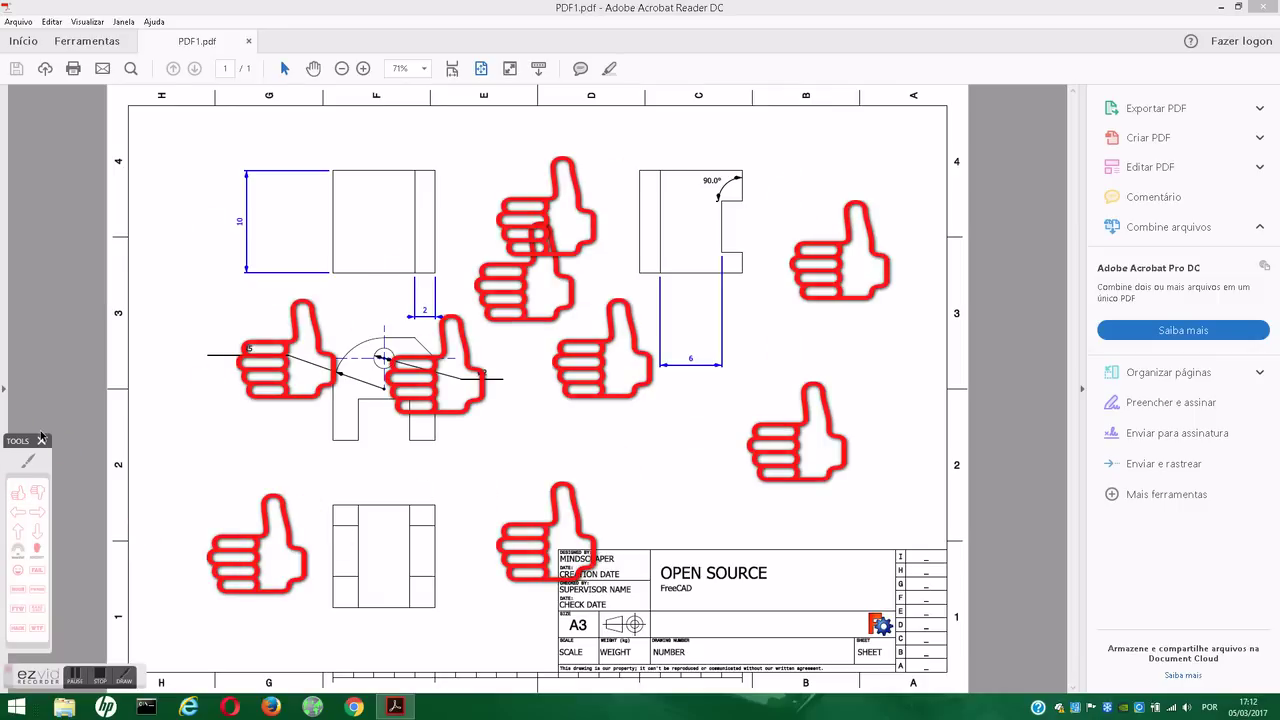